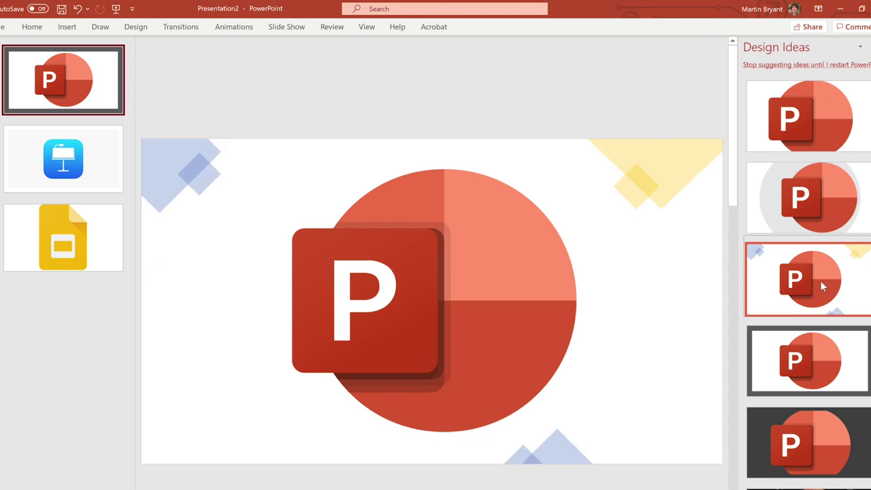
Apply the large-logo design idea to slide 1, then view the Keynote and Google Slides slides.
left_click(824, 212)
left_click(835, 130)
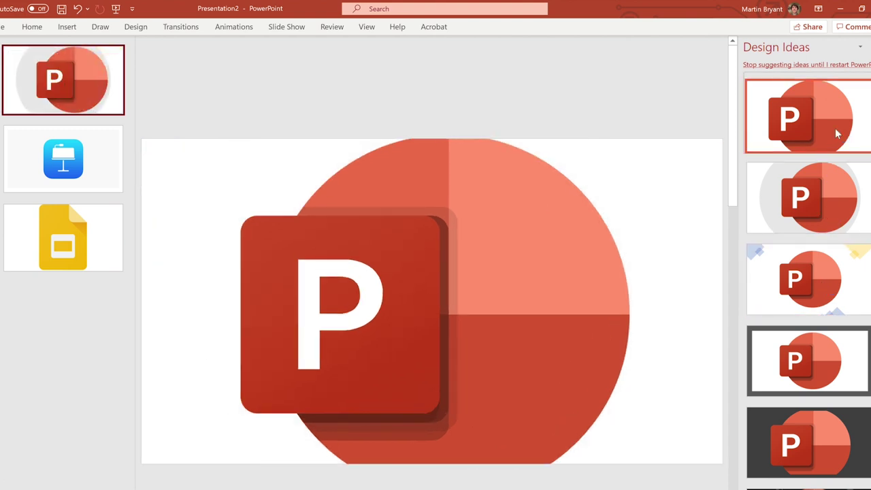
left_click(111, 174)
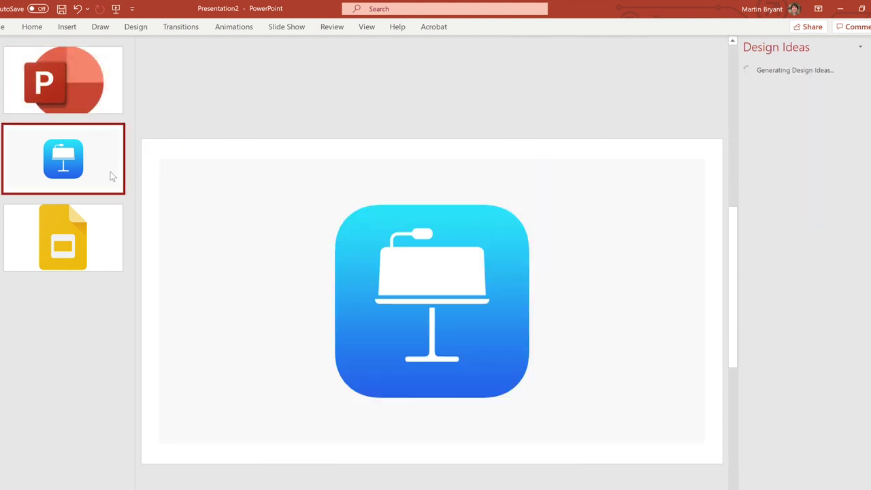
left_click(66, 268)
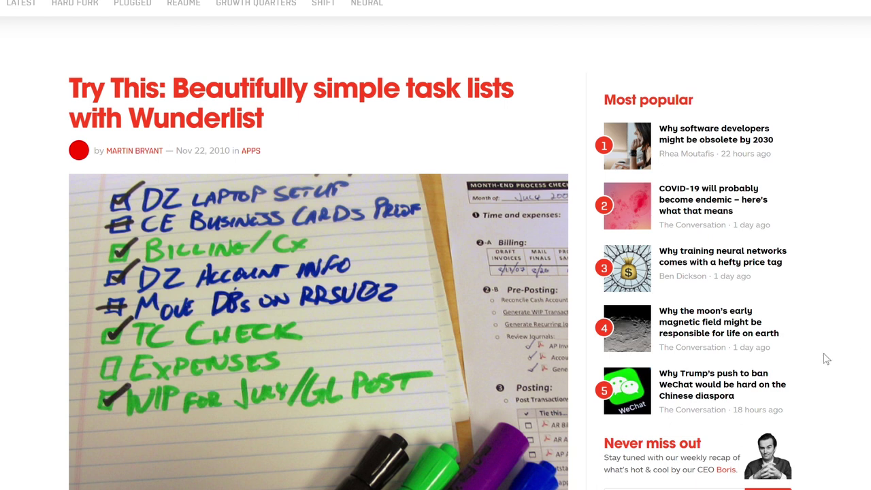
Scroll the Wunderlist review past the Hits/Misses list down to the app screenshots.
scroll(826, 358, "down", 12)
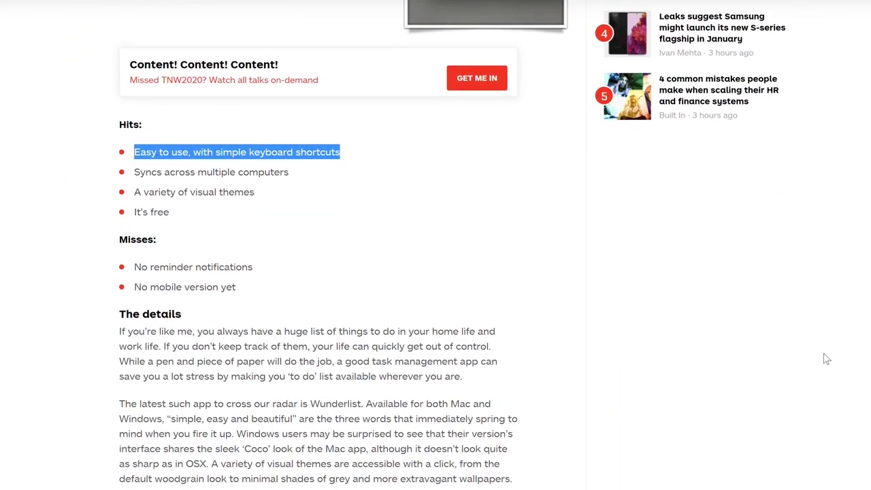
scroll(826, 359, "down", 10)
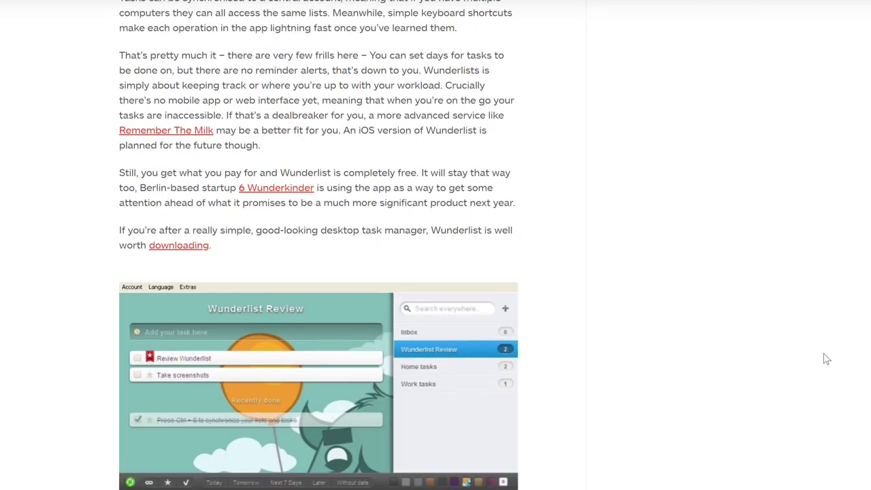
scroll(825, 359, "down", 5)
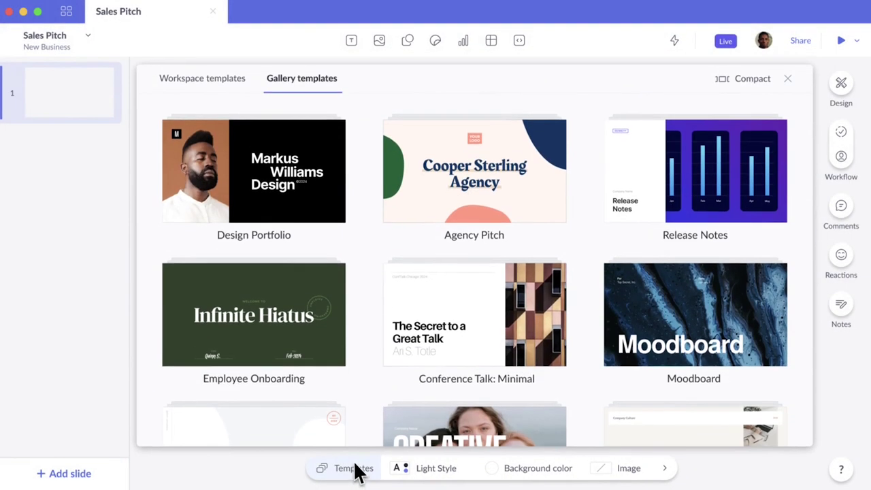
Create the deck from the Sales Pitch template and restyle it with Blue Style.
scroll(364, 373, "down", 3)
scroll(361, 369, "down", 5)
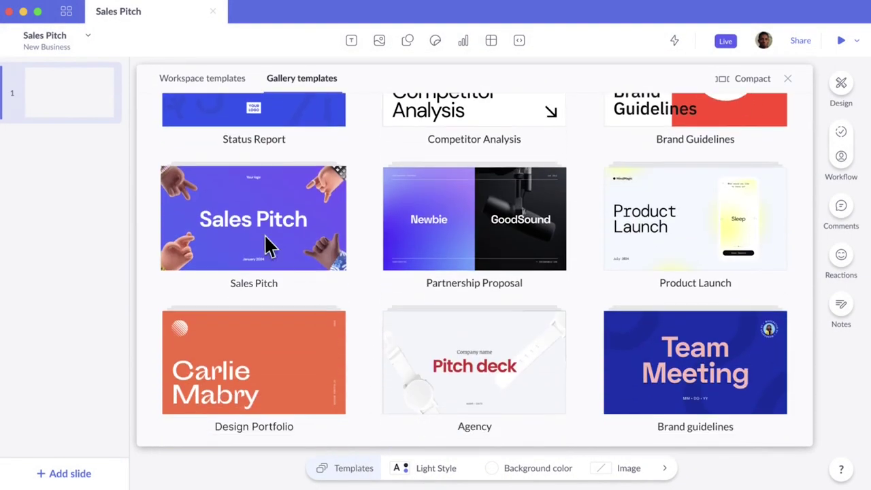
left_click(266, 241)
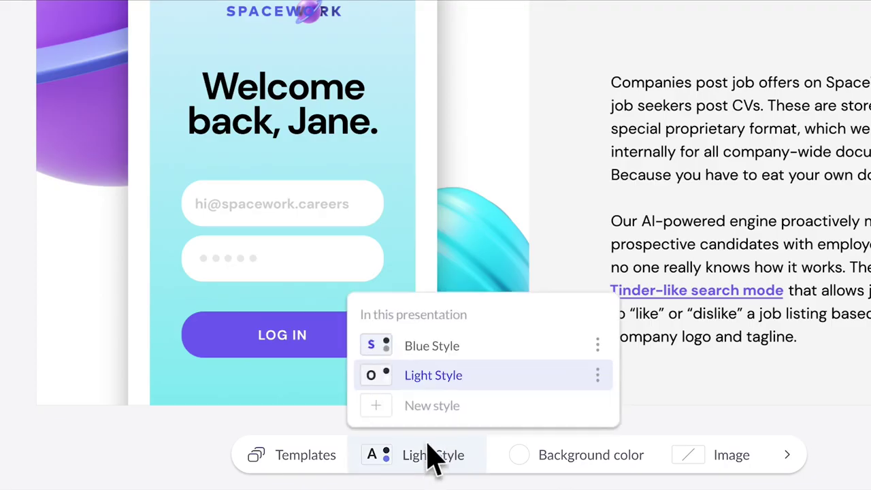
left_click(431, 346)
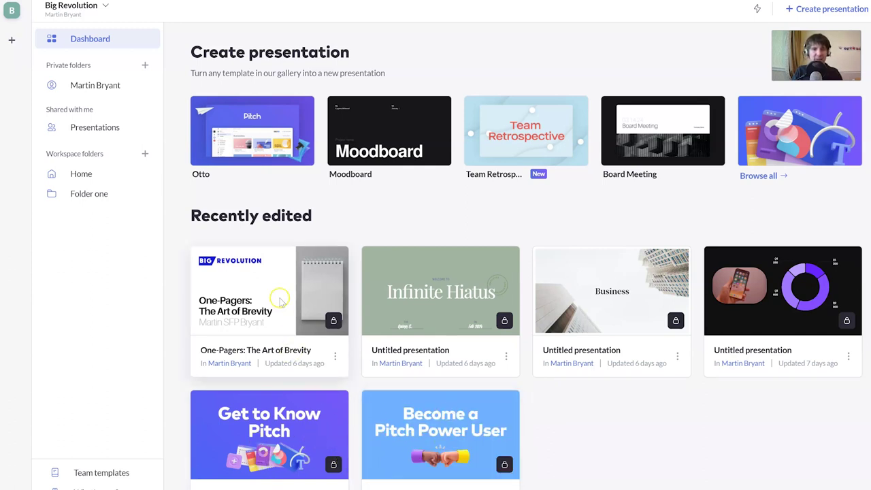
Open the One-Pagers: The Art of Brevity deck and step through its slides back to the title.
left_click(281, 302)
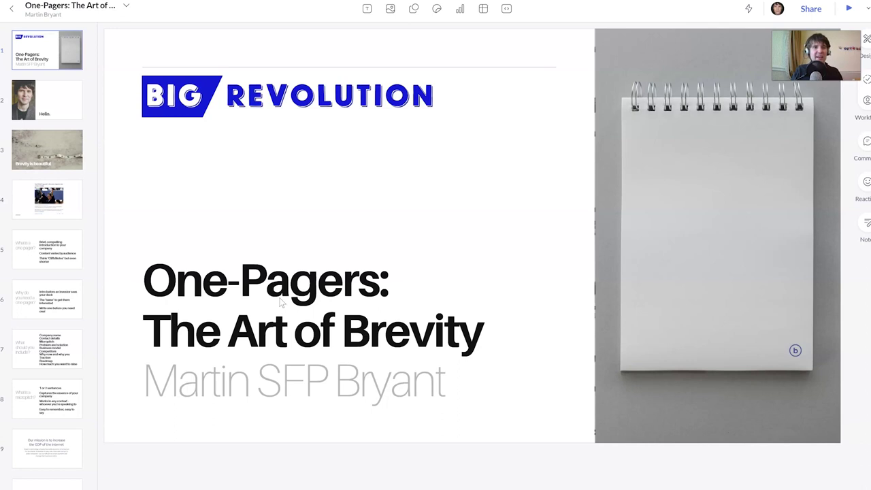
key("Down")
key("Down")
key("Down")
key("Down")
key("Down")
key("Down")
key("Down")
key("Down")
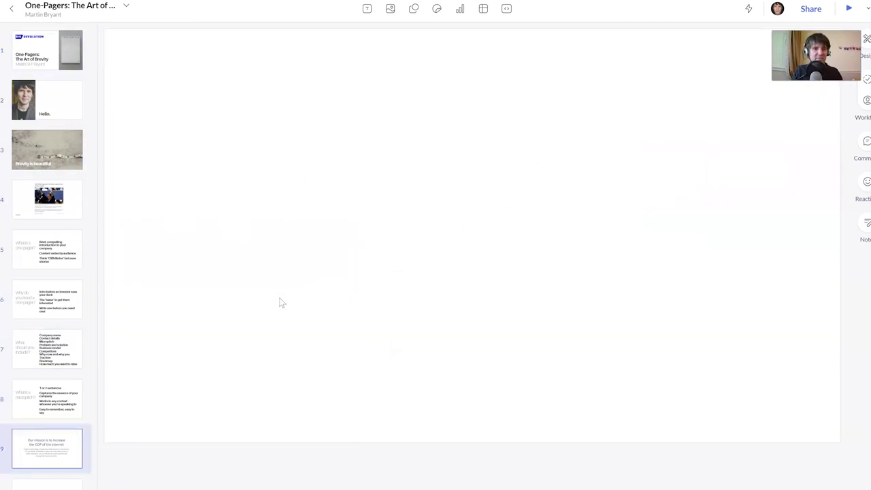
key("Down")
key("Up")
key("Up")
key("Up")
key("Up")
key("Up")
key("Up")
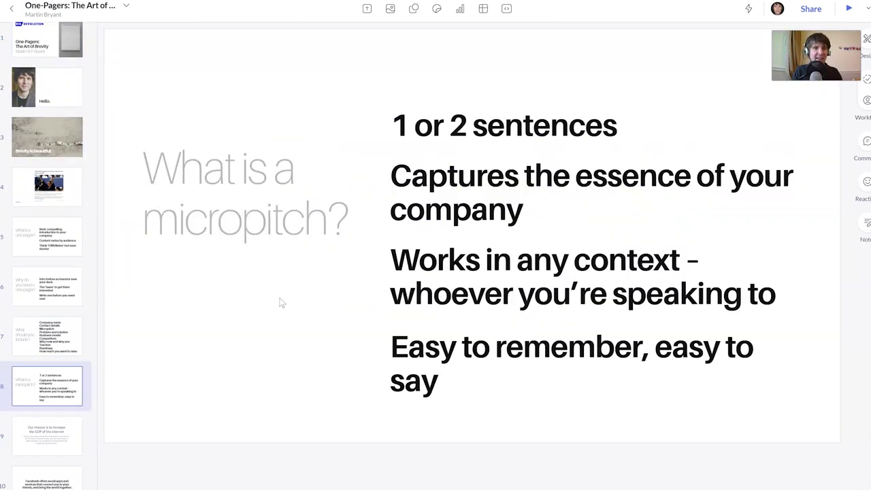
key("Up")
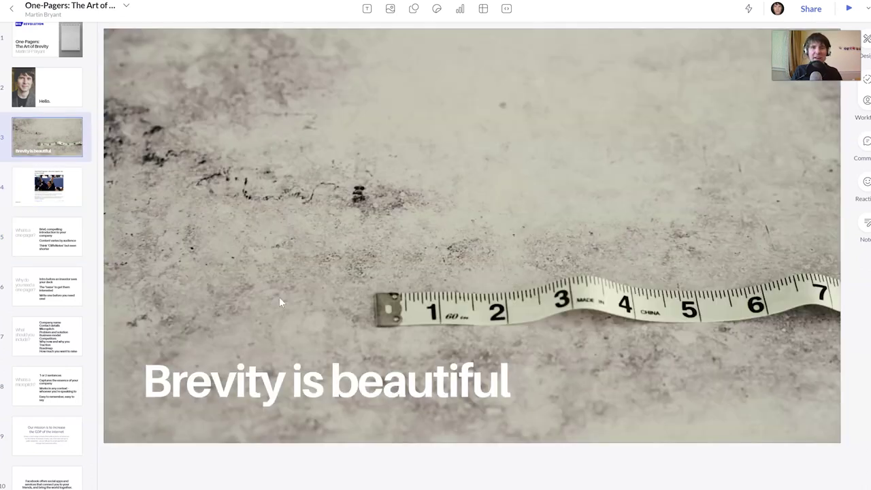
key("Up")
key("Up")
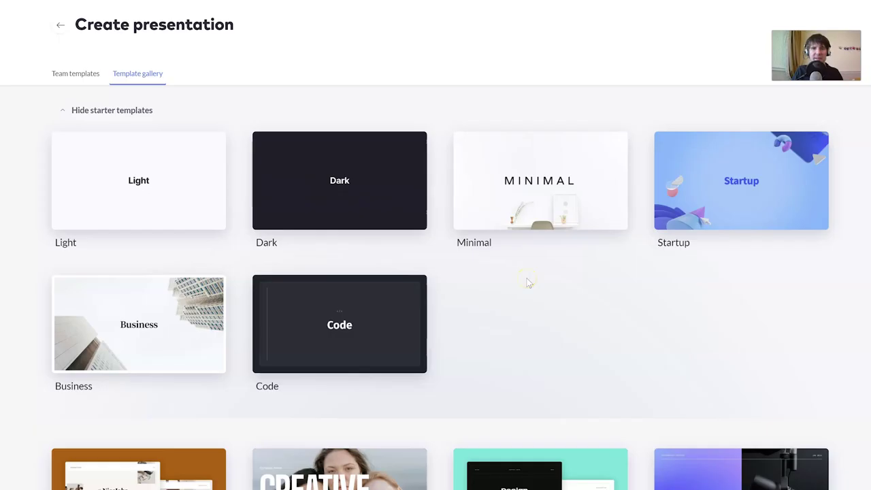
scroll(529, 282, "down", 5)
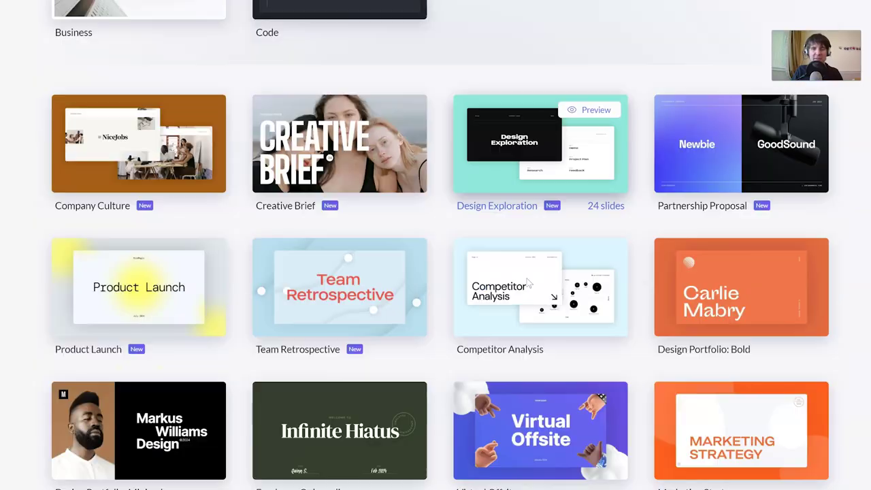
scroll(528, 281, "down", 4)
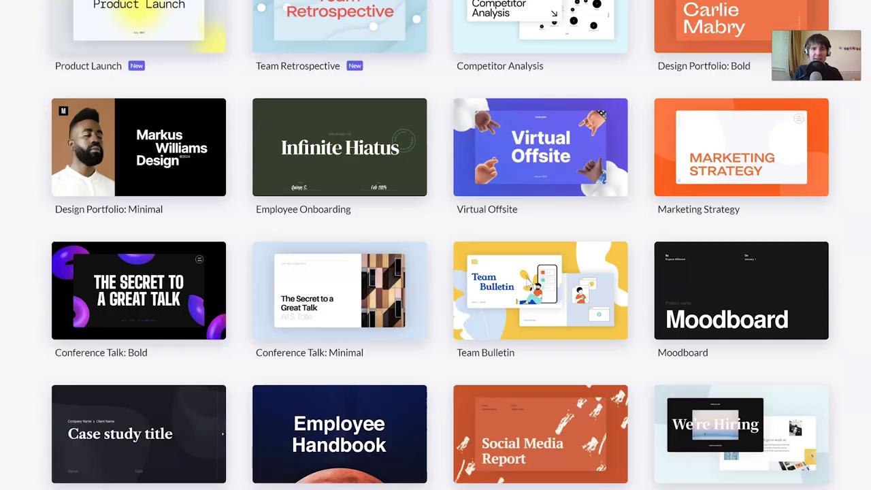
scroll(527, 281, "down", 5)
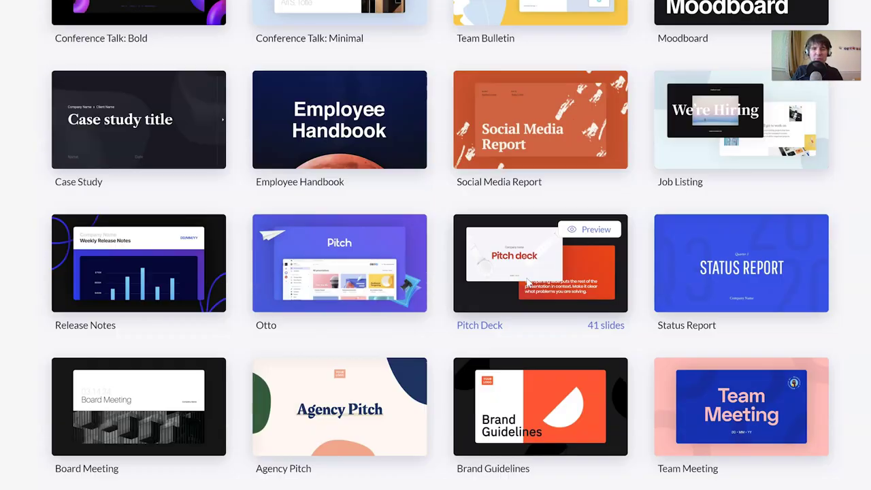
scroll(528, 281, "down", 1)
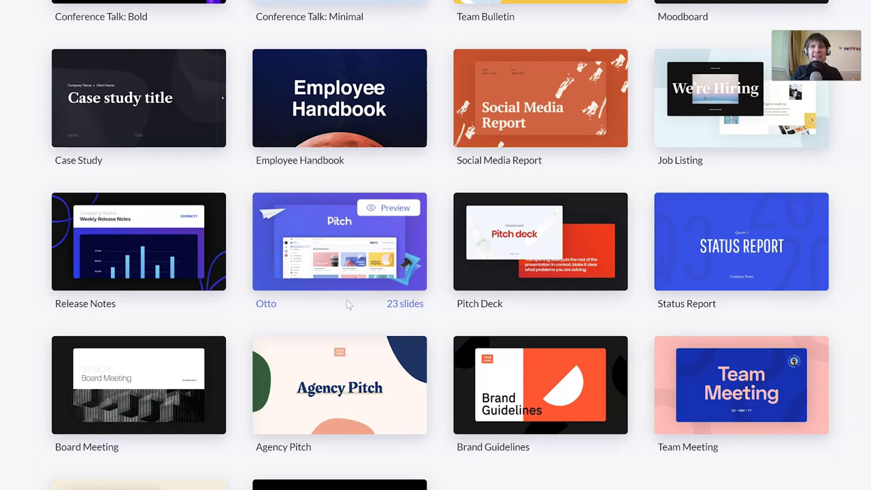
scroll(349, 342, "up", 3)
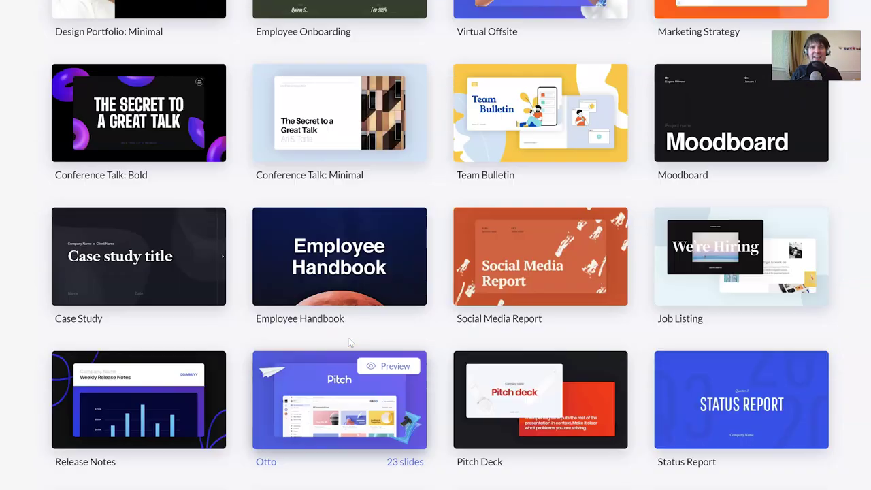
scroll(347, 336, "up", 10)
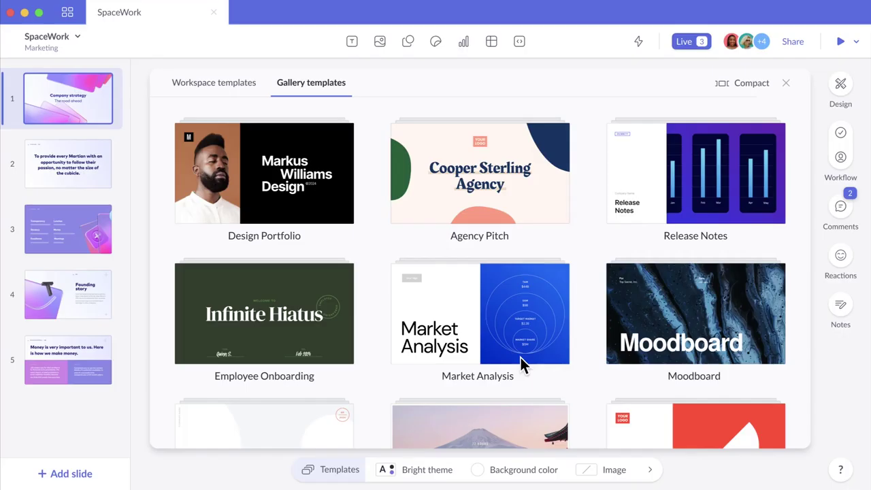
left_click(521, 357)
left_click(447, 472)
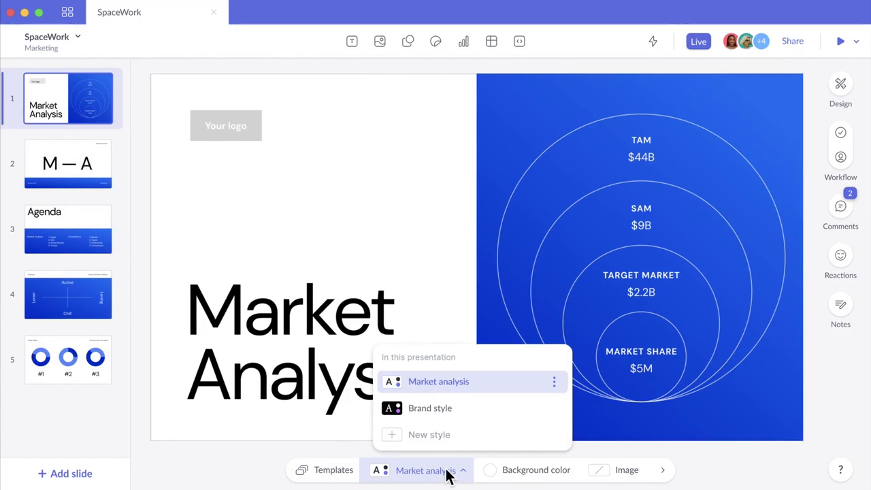
left_click(430, 408)
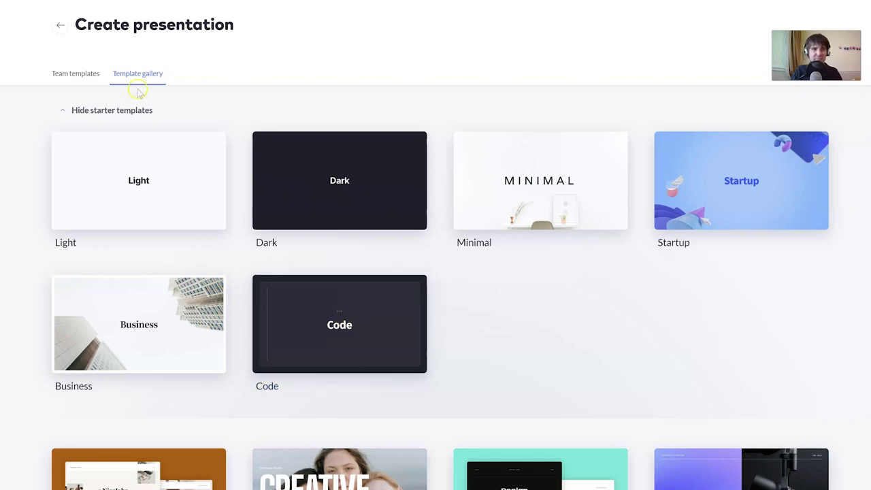
Start a new presentation from the Design Exploration template and preview its slides.
scroll(358, 218, "down", 4)
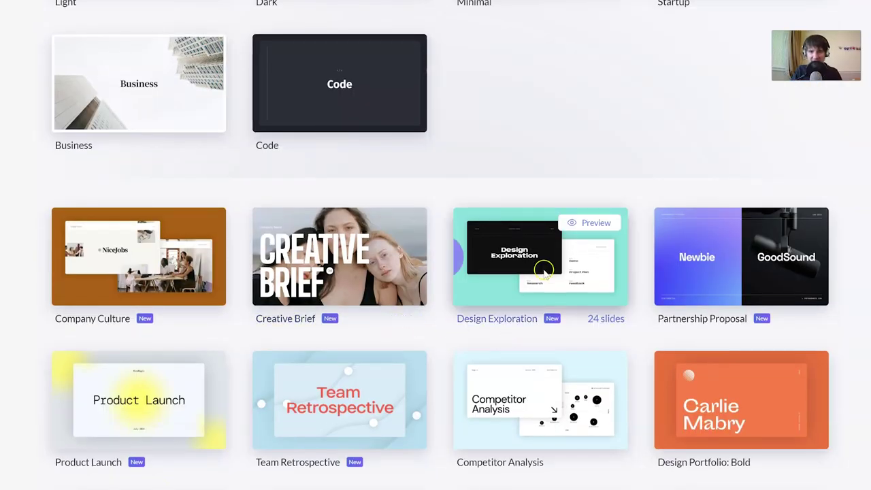
left_click(543, 271)
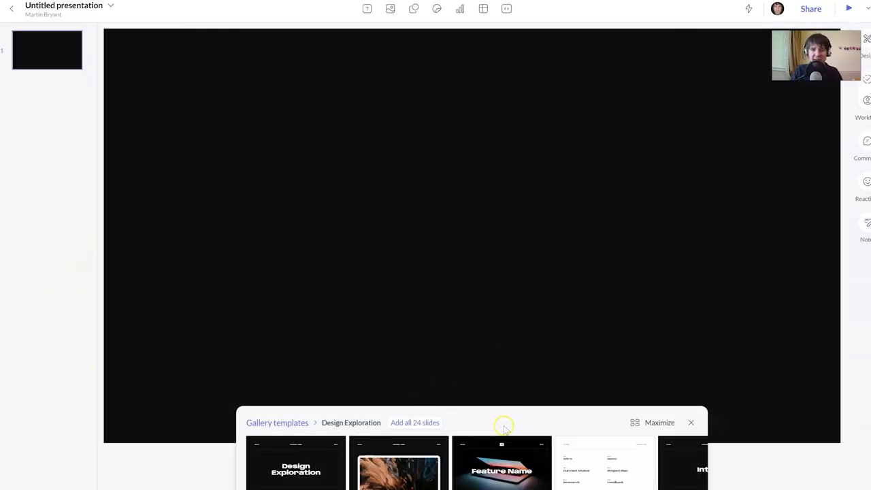
left_click(423, 456)
scroll(430, 462, "right", 3)
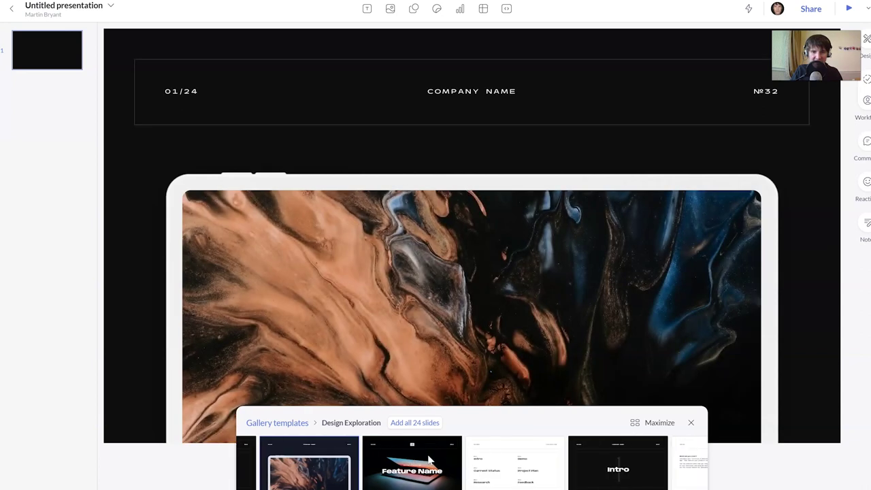
scroll(429, 461, "right", 5)
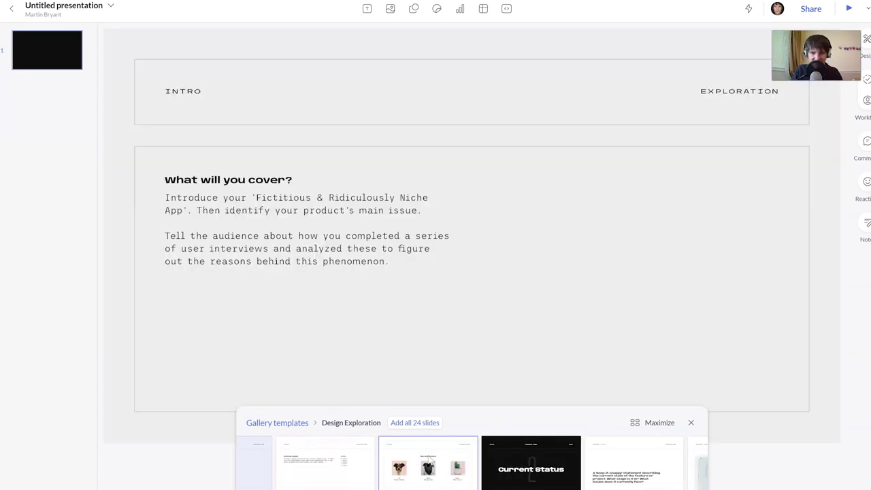
scroll(427, 455, "right", 6)
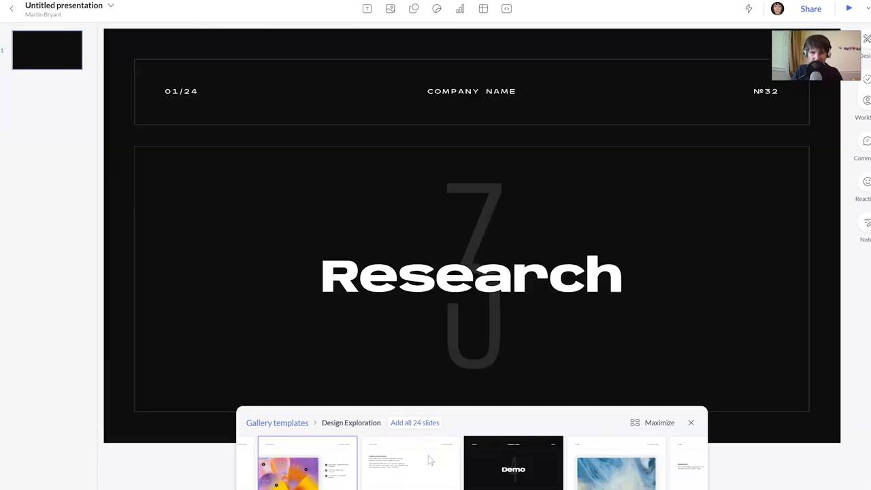
scroll(428, 459, "left", 3)
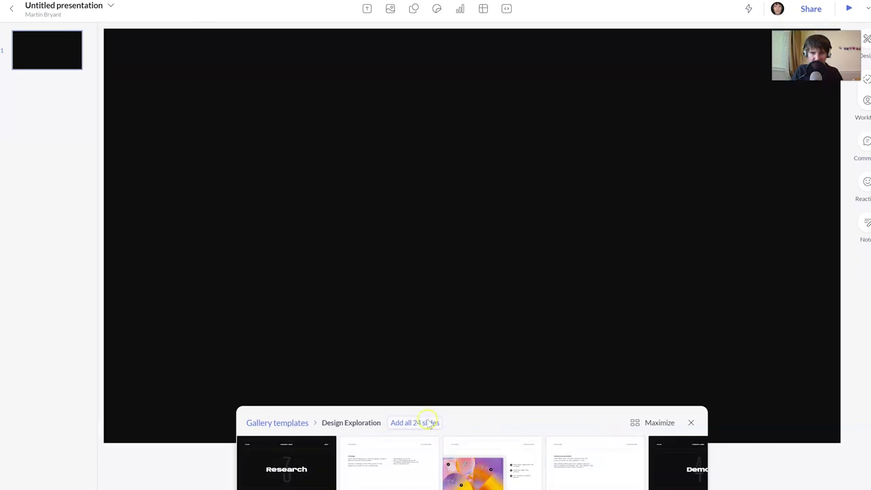
Add all 24 template slides, flip through them, and jump back to slide 1.
left_click(424, 422)
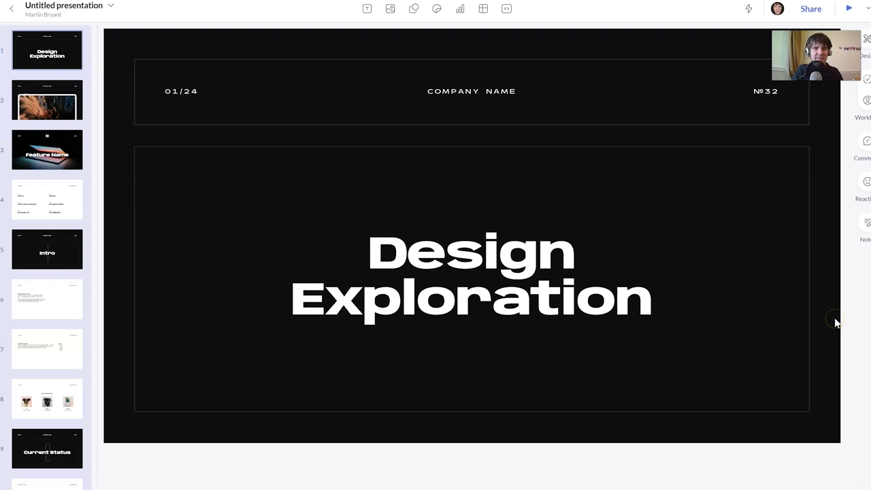
key("Down")
key("Down")
key("Down")
key("Down")
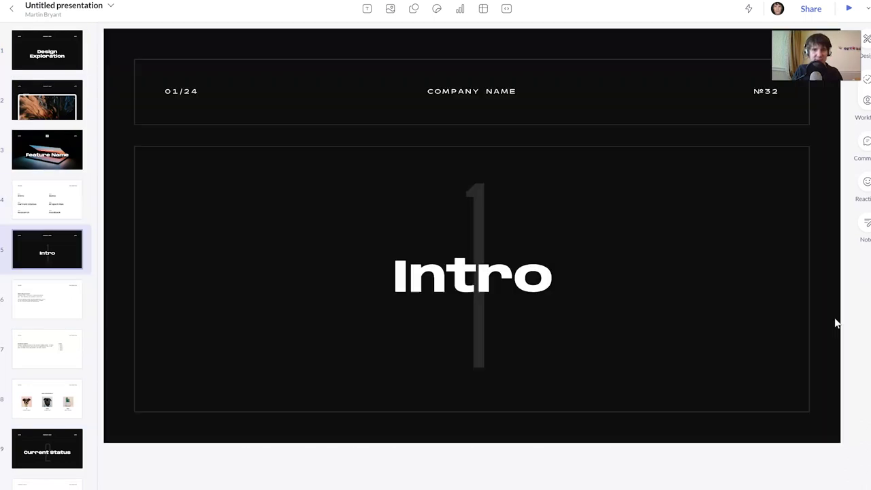
key("Down")
key("Down")
key("Down")
key("Down")
key("Down")
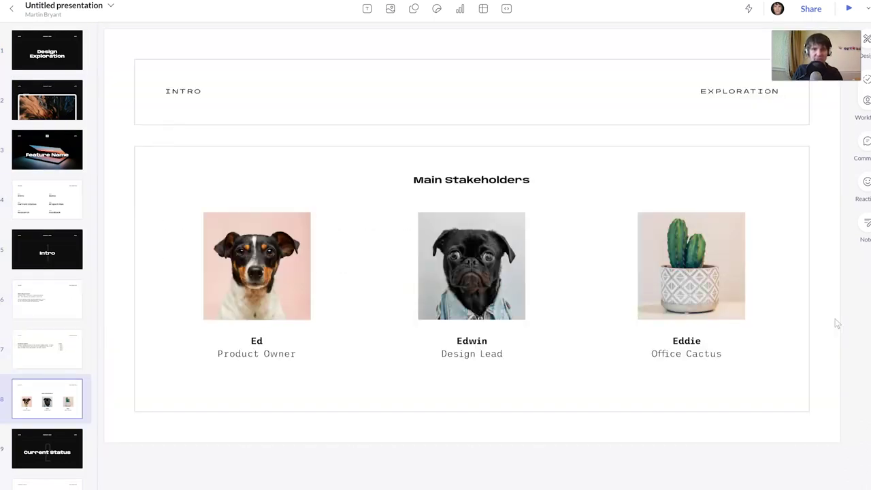
key("Down")
key("Down")
key("Down")
key("Down")
key("Down")
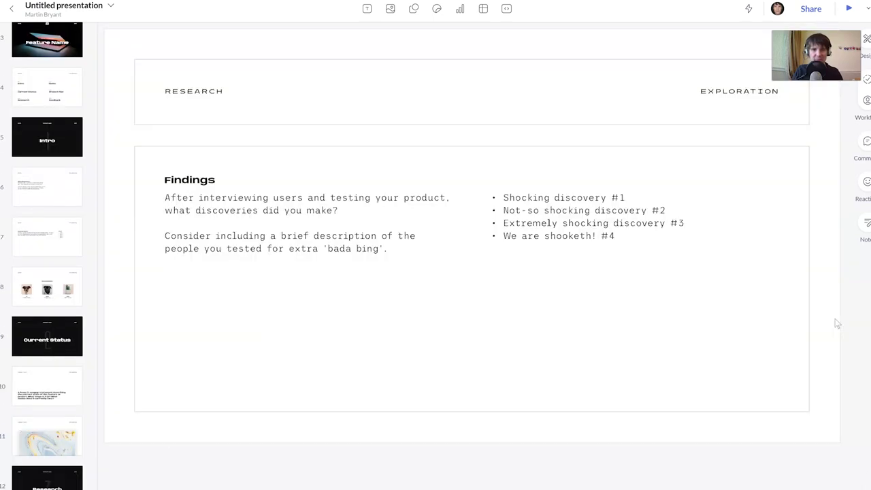
key("Down")
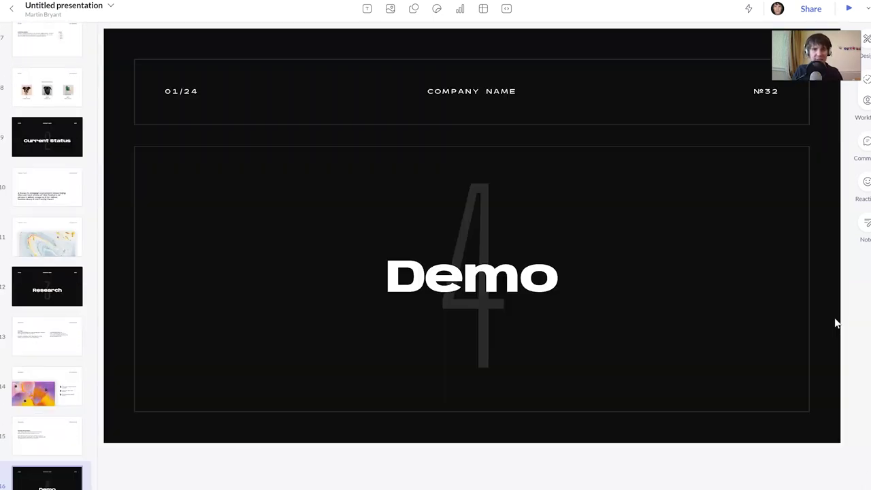
key("Up")
key("Down")
key("Down")
key("Home")
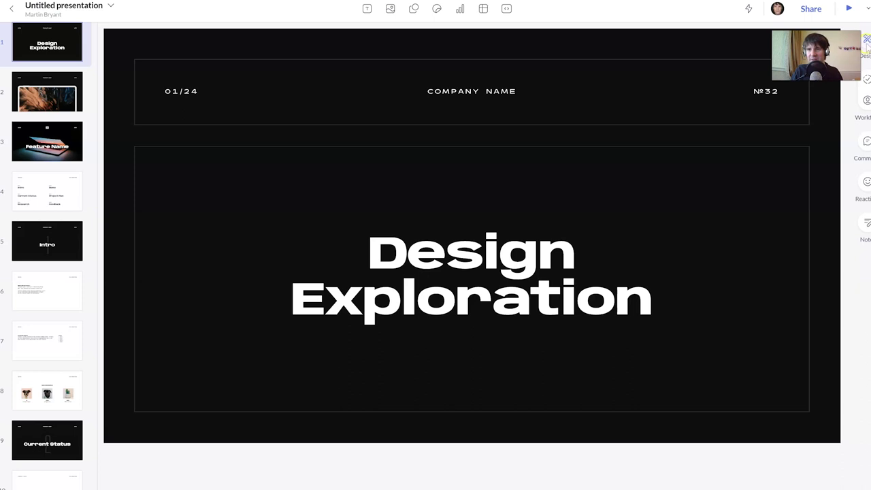
Open the Design panel and start editing the Dark presentation style.
left_click(866, 39)
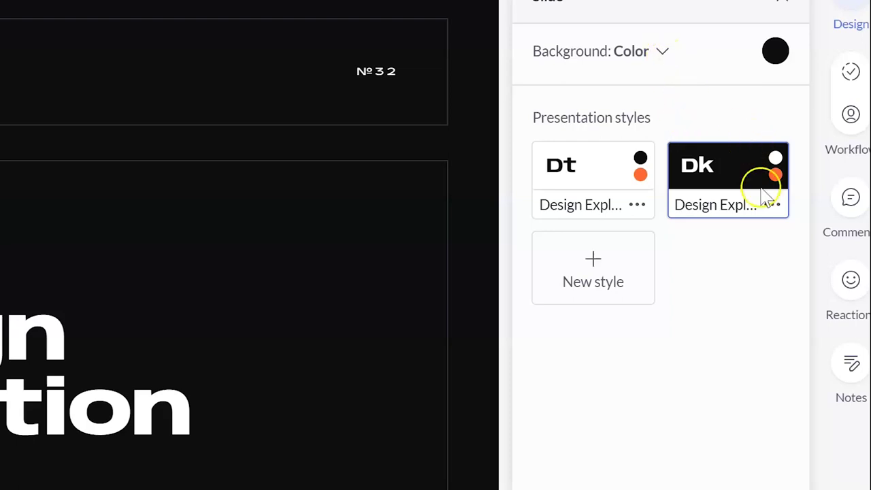
left_click(771, 206)
left_click(752, 253)
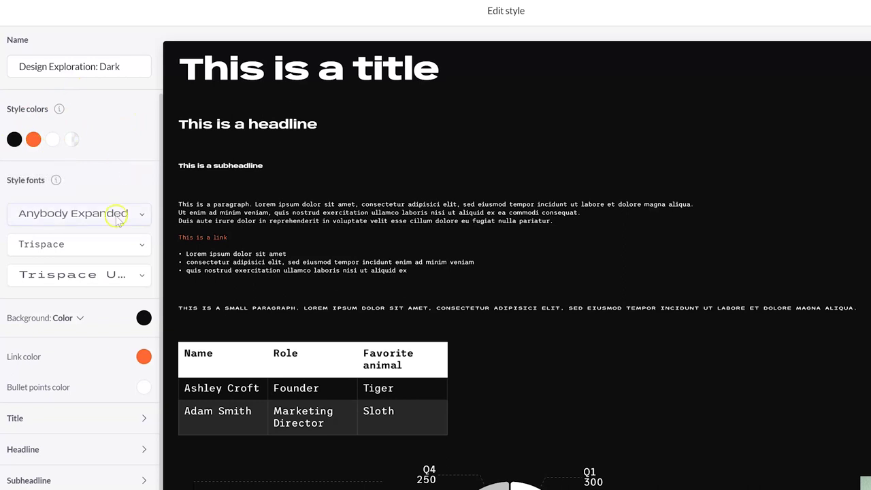
mouse_move(136, 222)
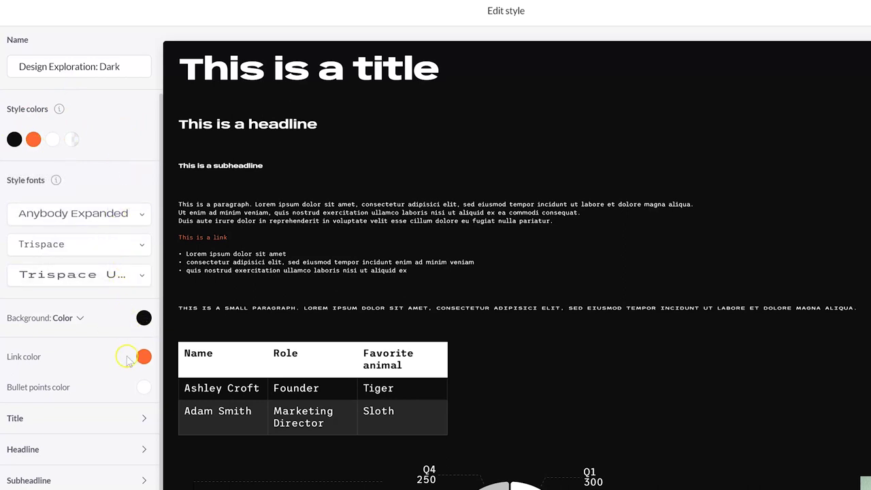
scroll(108, 466, "down", 1)
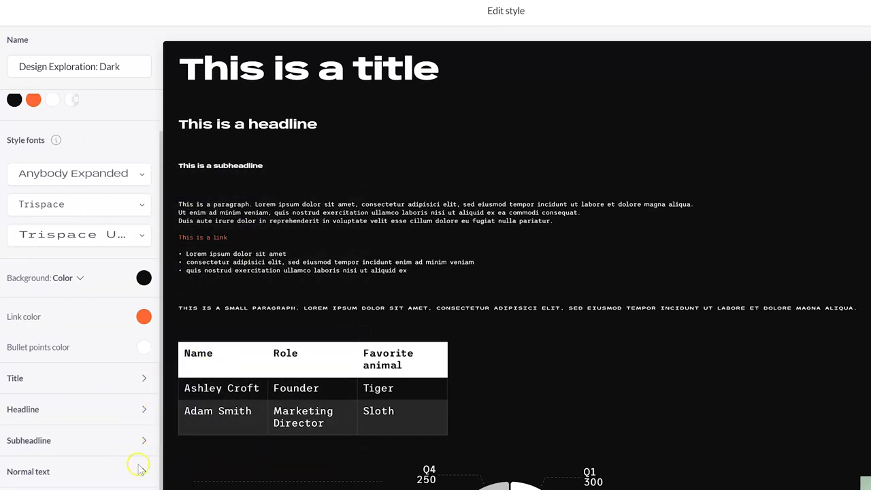
left_click(289, 266)
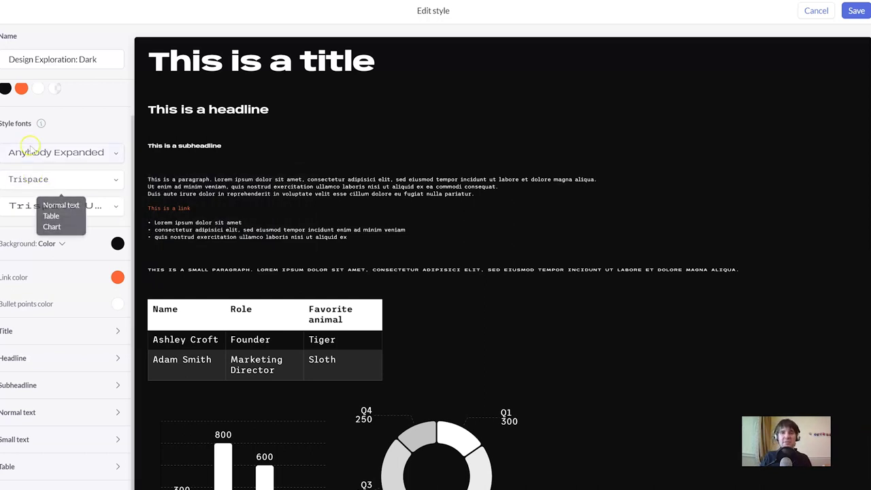
scroll(27, 143, "up", 1)
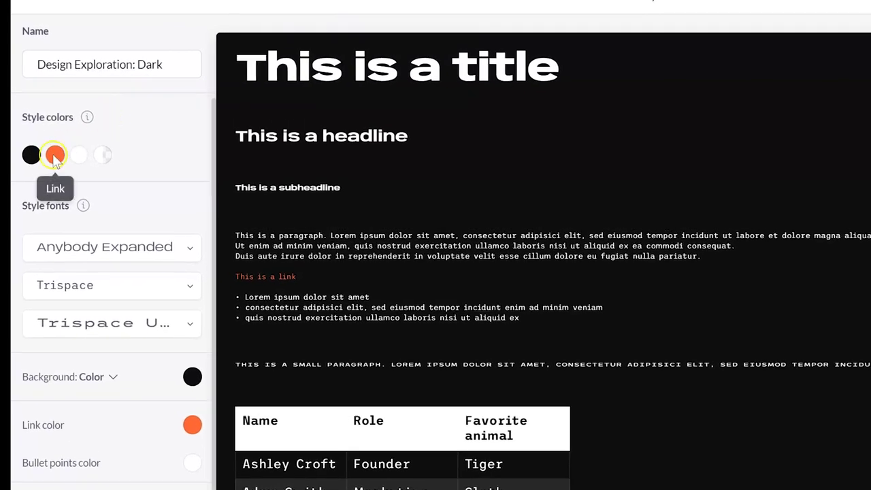
Change the style's link colour from orange to dark blue, then to mustard yellow C1A81C.
left_click(55, 154)
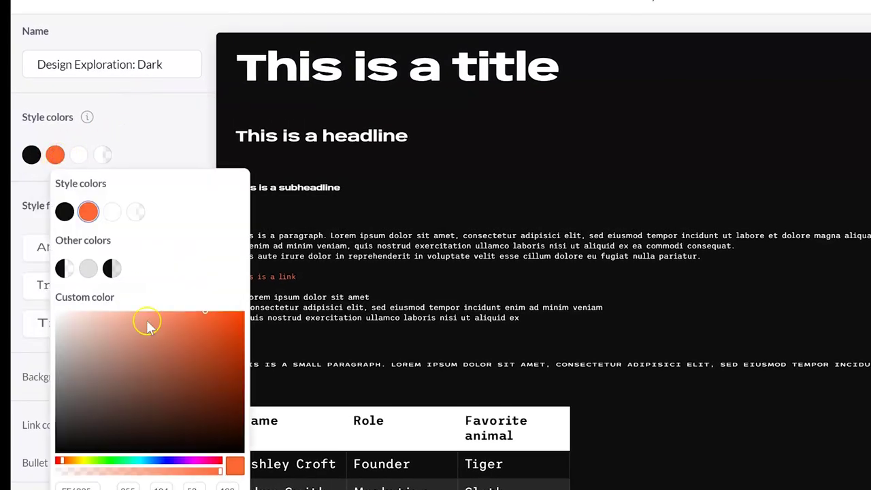
left_click(164, 460)
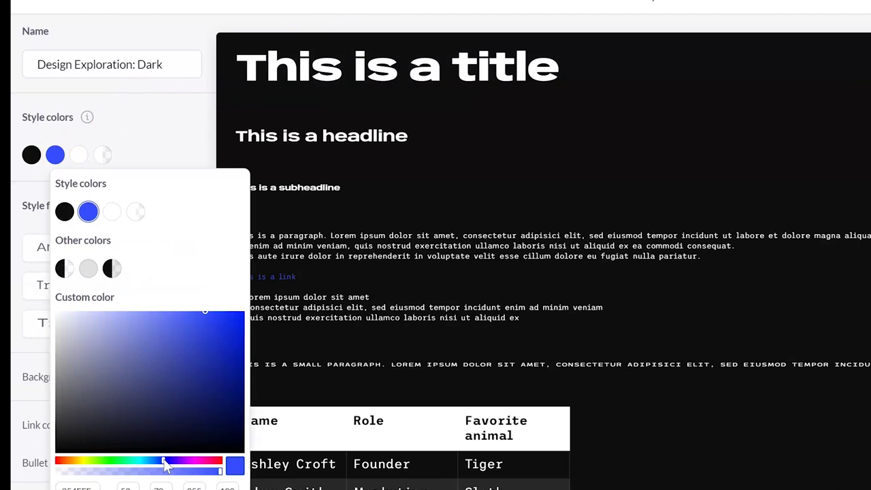
left_click_drag(200, 326, 217, 333)
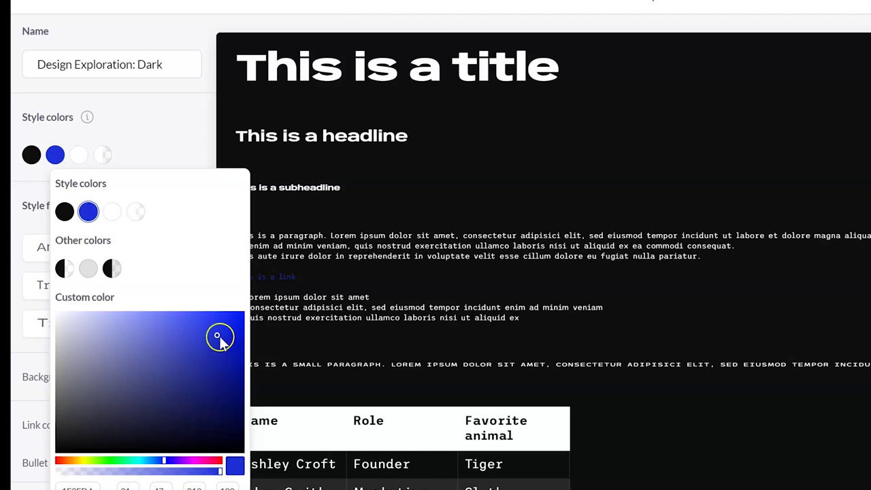
mouse_move(217, 336)
left_mouse_down()
mouse_move(225, 351)
mouse_move(217, 345)
left_mouse_up()
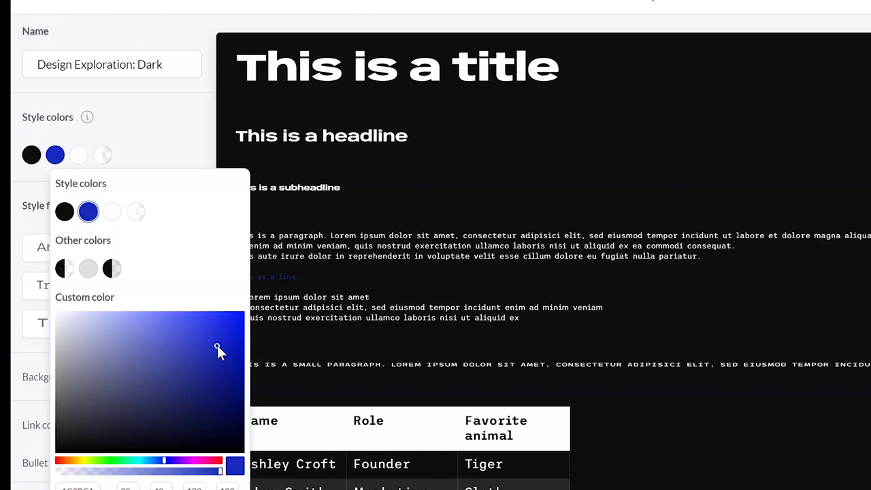
left_click(149, 113)
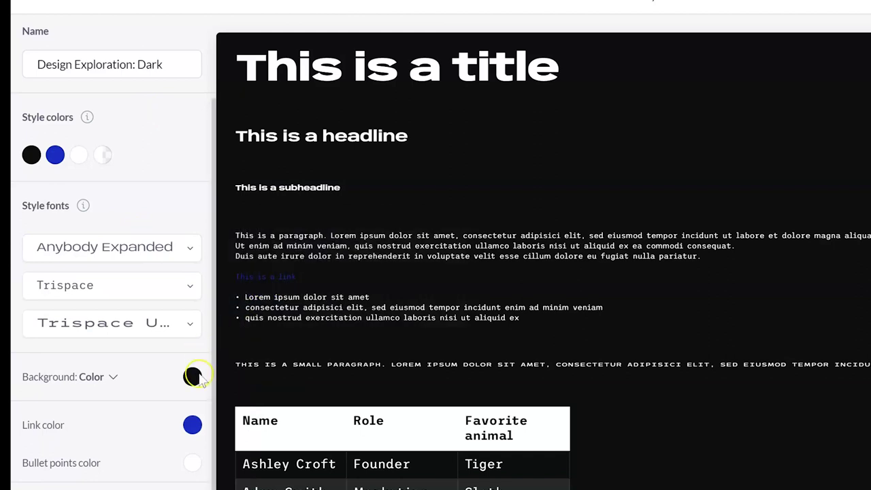
left_click(193, 425)
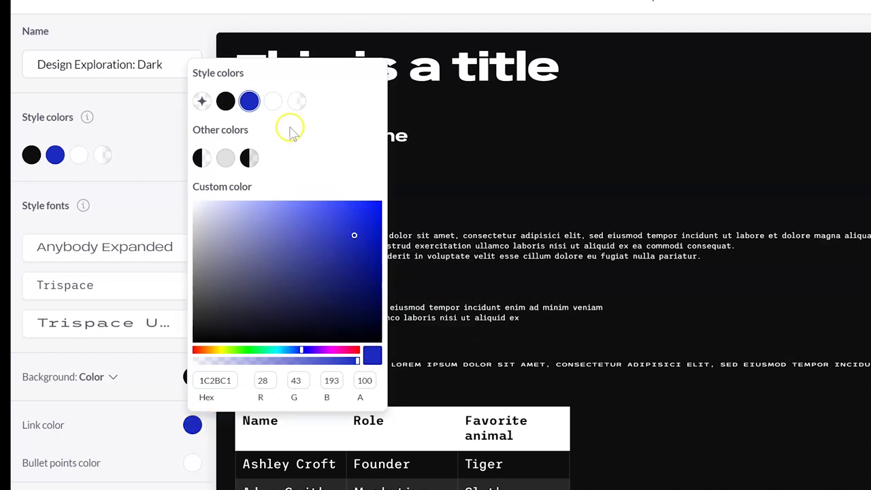
left_click_drag(302, 350, 217, 349)
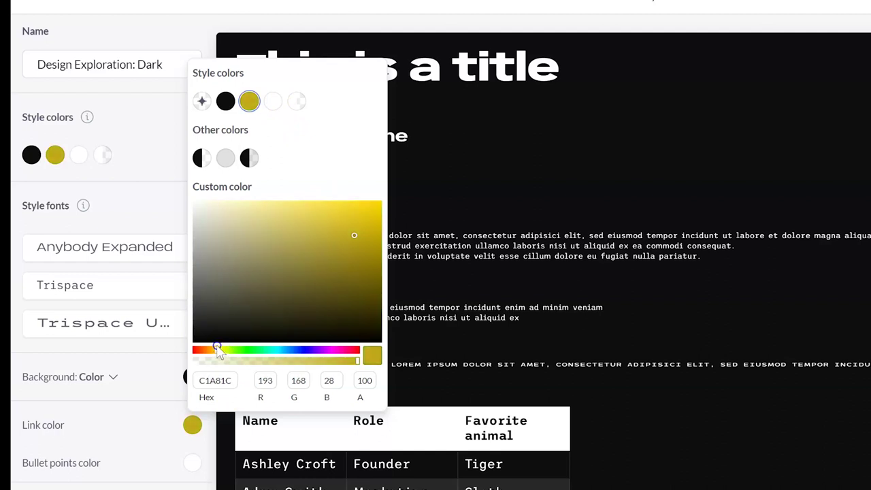
left_click(372, 8)
left_click(275, 283)
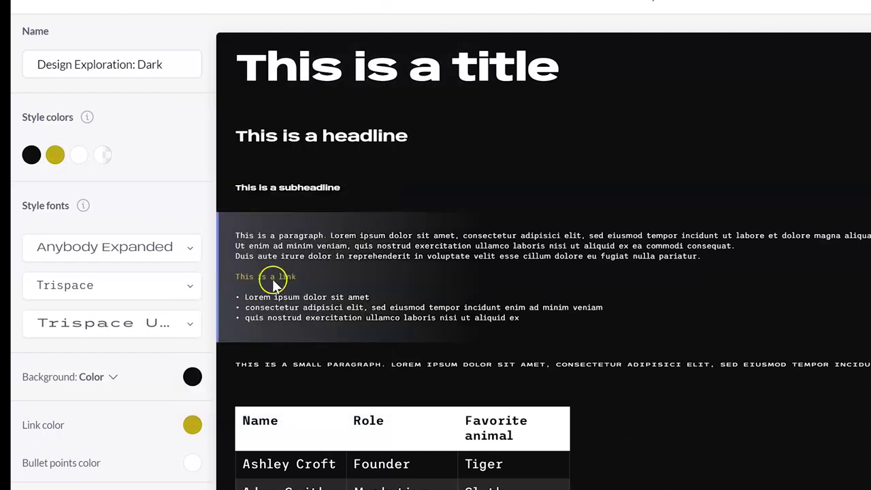
left_click(181, 248)
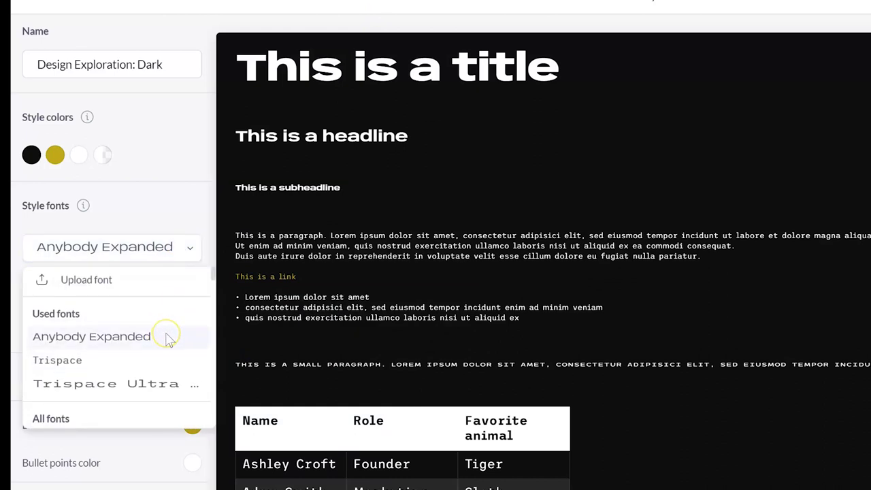
Try Open Sans for titles and headlines, then set them to Trispace.
scroll(168, 339, "down", 1)
scroll(168, 339, "down", 10)
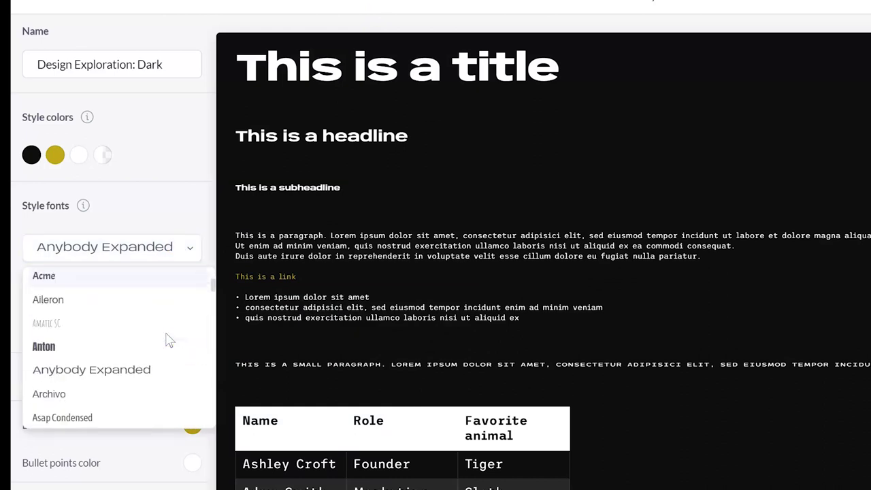
scroll(169, 339, "down", 15)
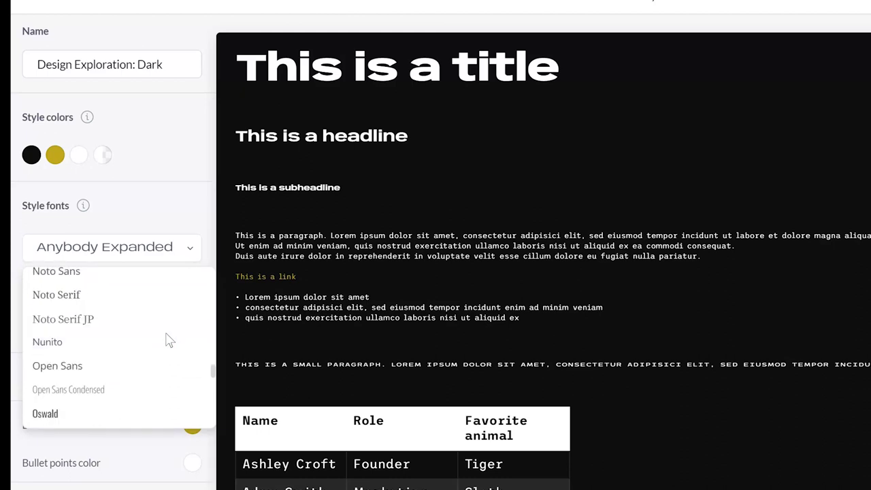
left_click(132, 367)
left_click(188, 240)
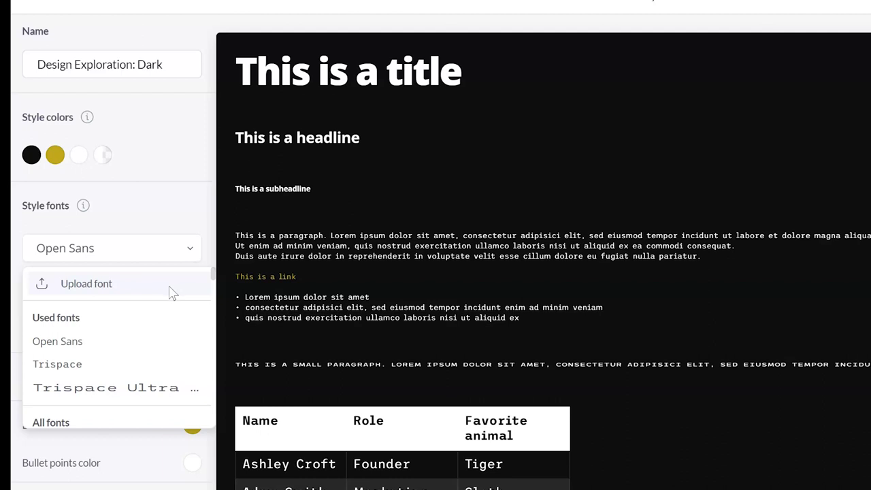
left_click(124, 368)
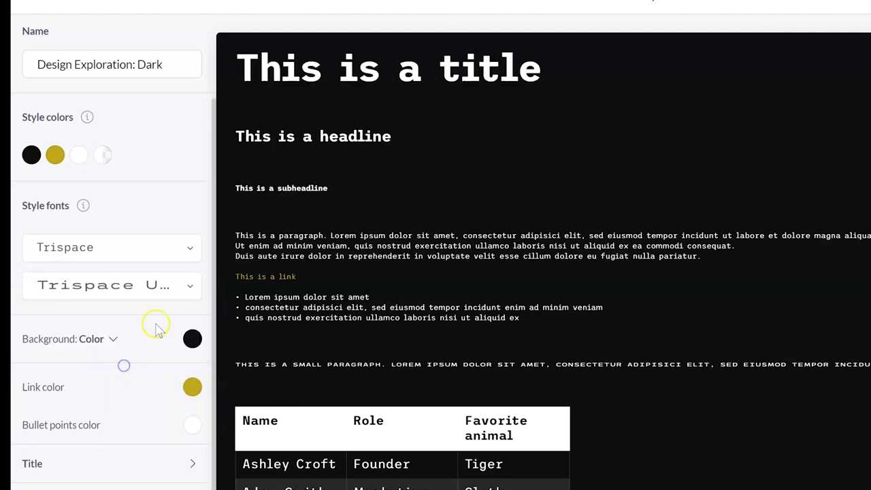
Set Concert One for small paragraph text and DM Serif Display as the main font.
left_click(183, 280)
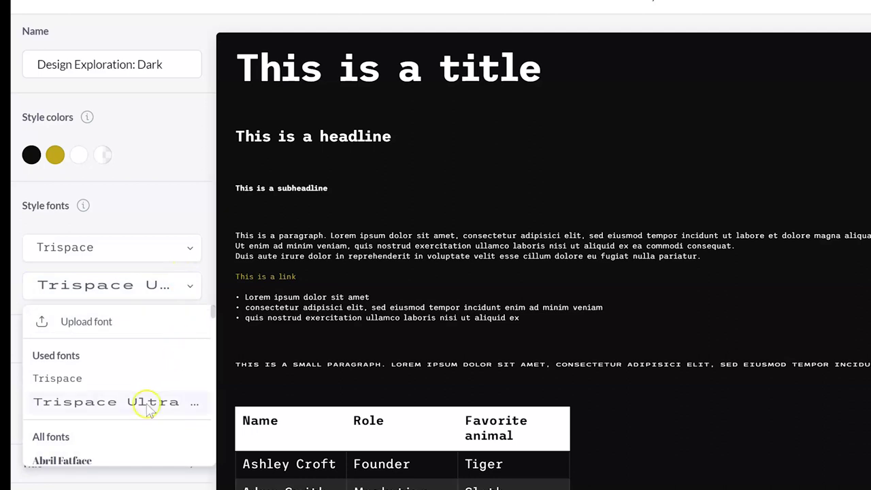
scroll(145, 406, "down", 10)
left_click(143, 359)
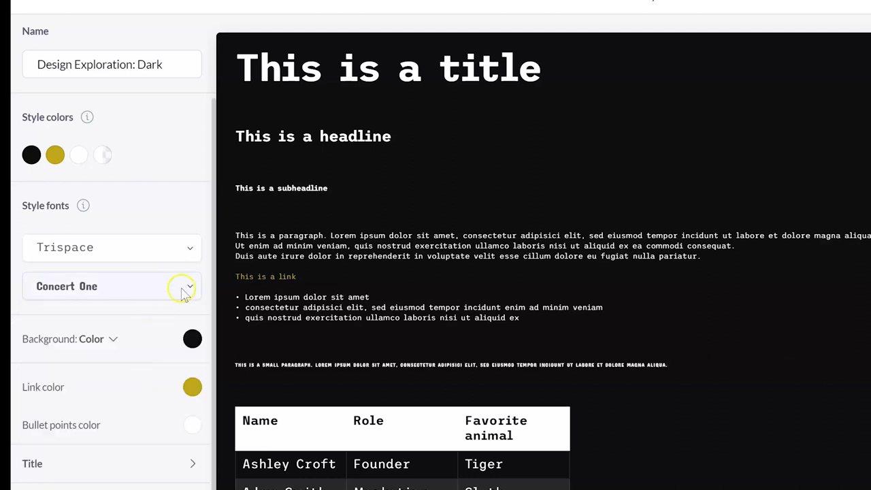
left_click(195, 247)
scroll(162, 355, "down", 4)
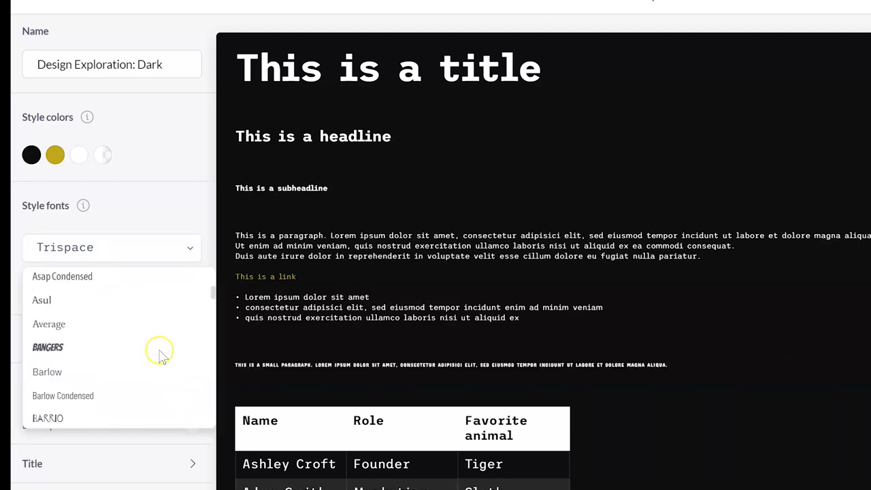
scroll(160, 355, "down", 5)
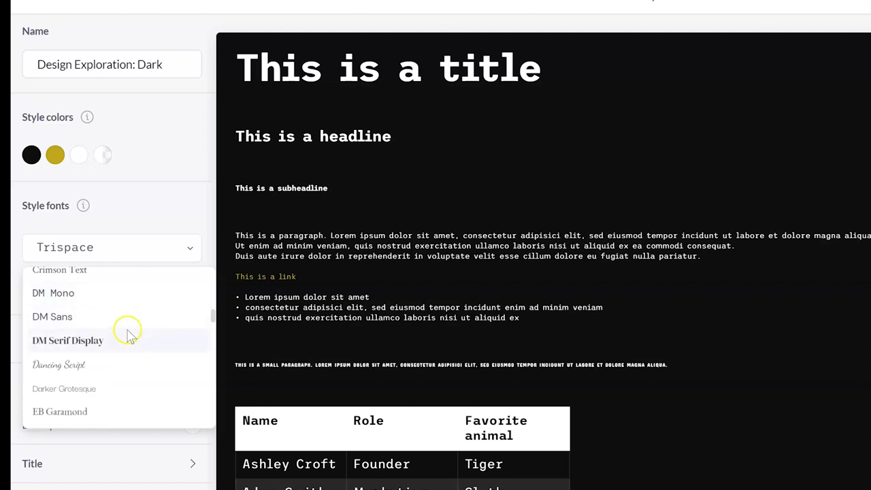
left_click(129, 337)
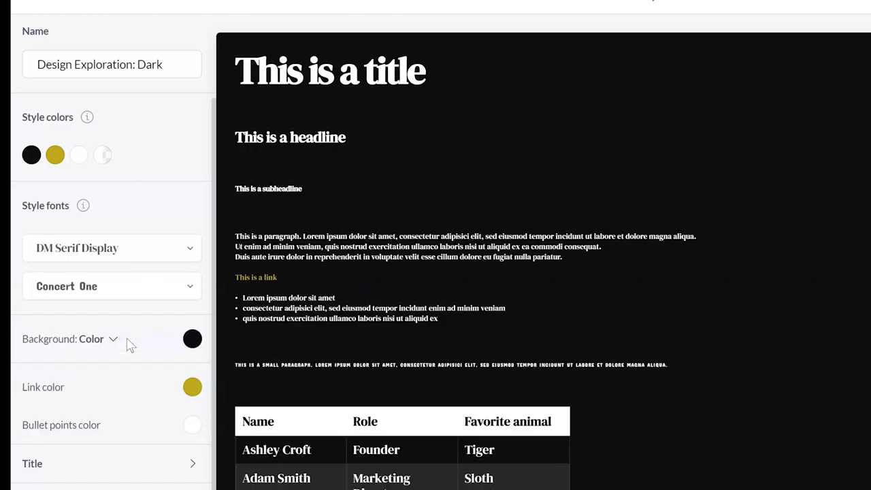
Pick a greyish-brown background colour, review Subheadline settings, and save the edited Dark style.
left_click(194, 352)
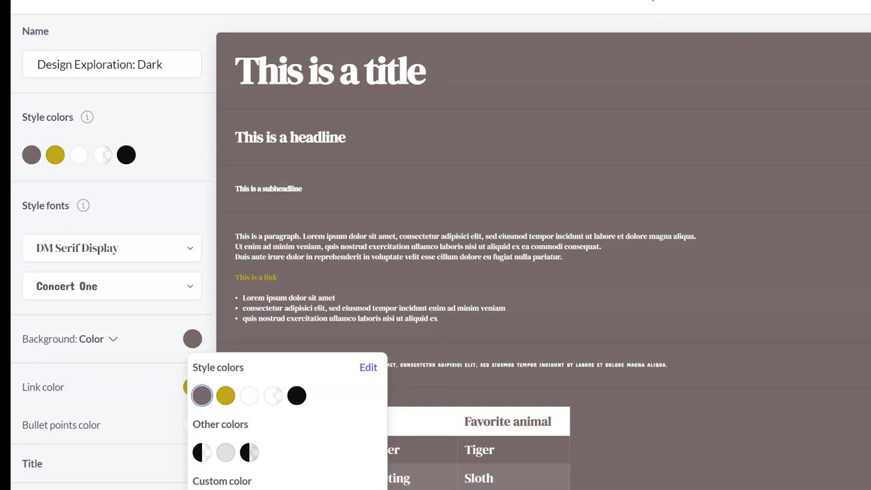
left_click(160, 318)
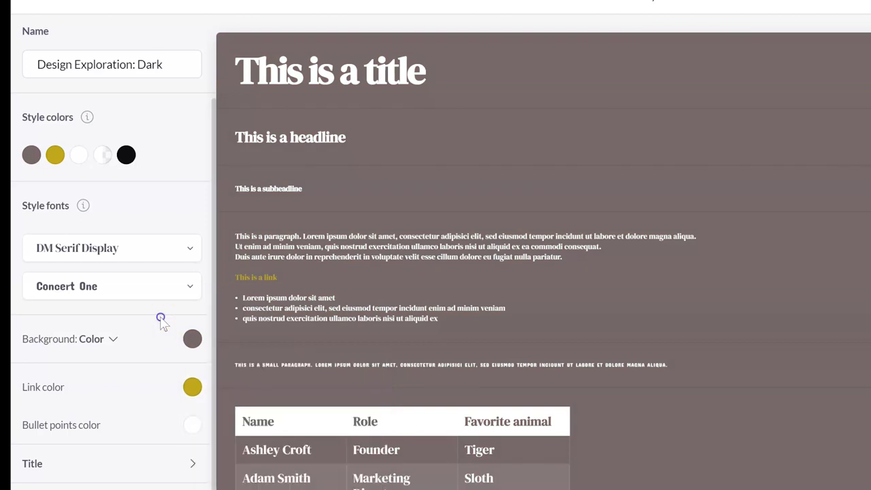
scroll(113, 292, "down", 3)
left_click(49, 331)
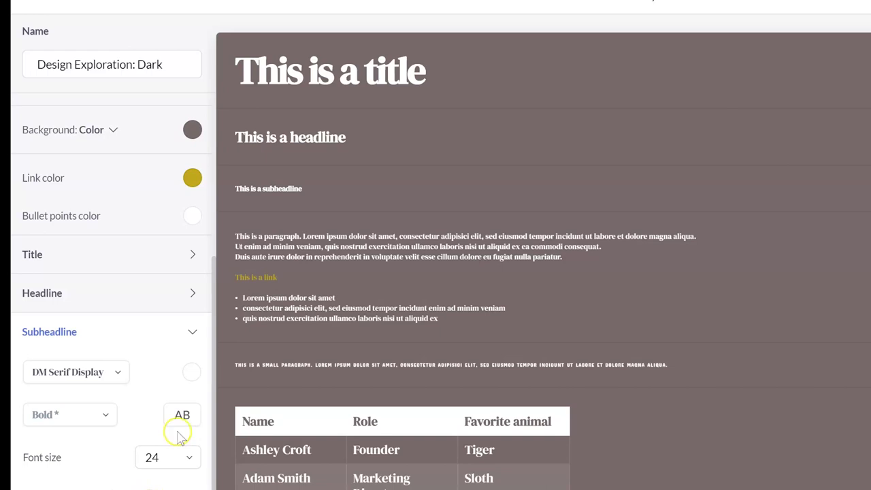
scroll(180, 435, "up", 3)
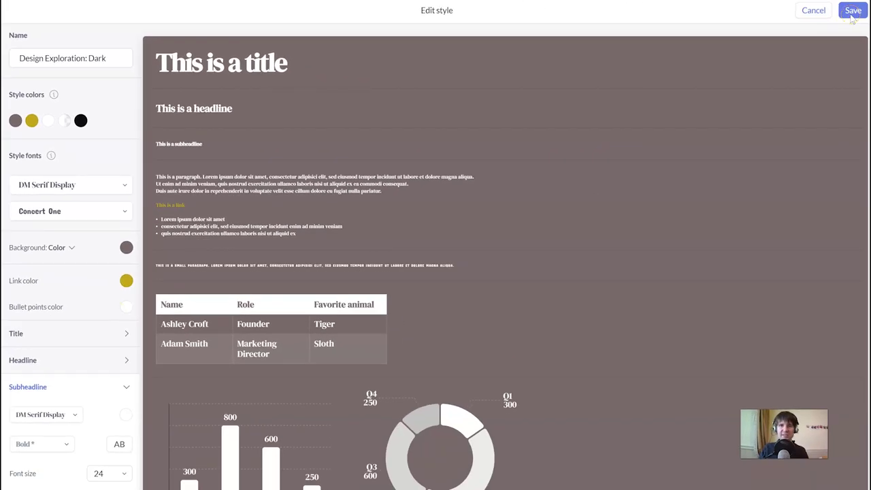
left_click(852, 13)
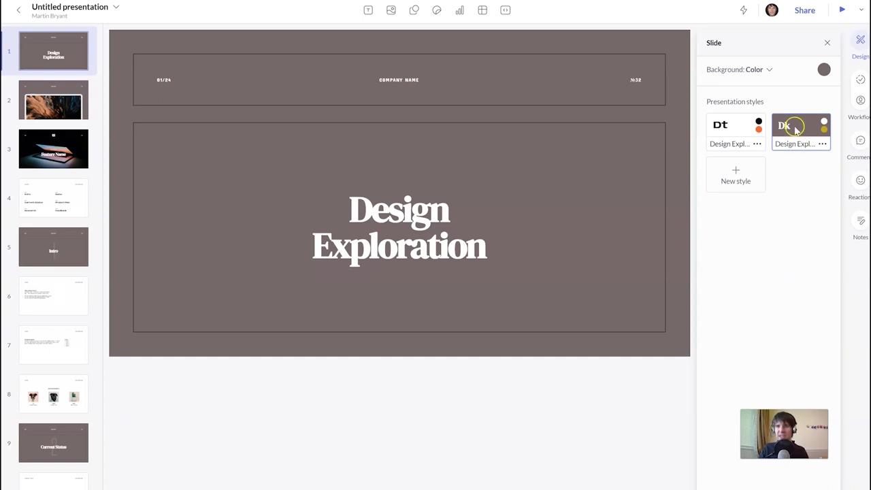
left_click(731, 134)
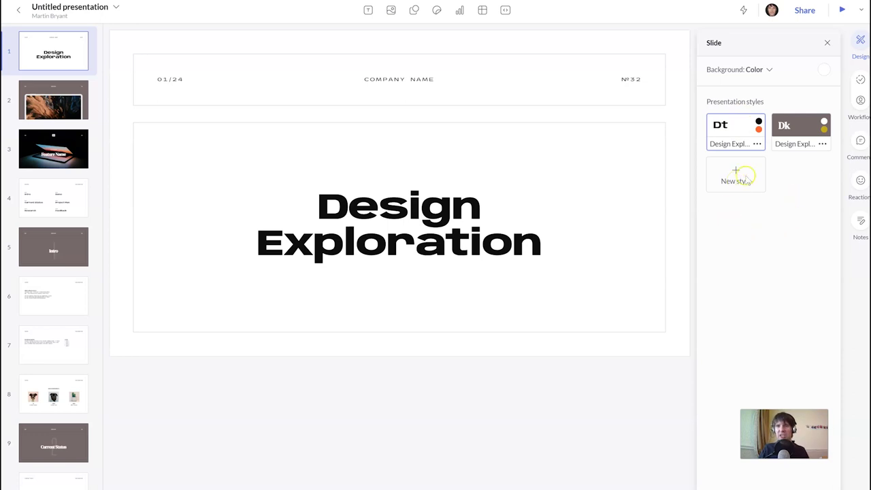
left_click(802, 132)
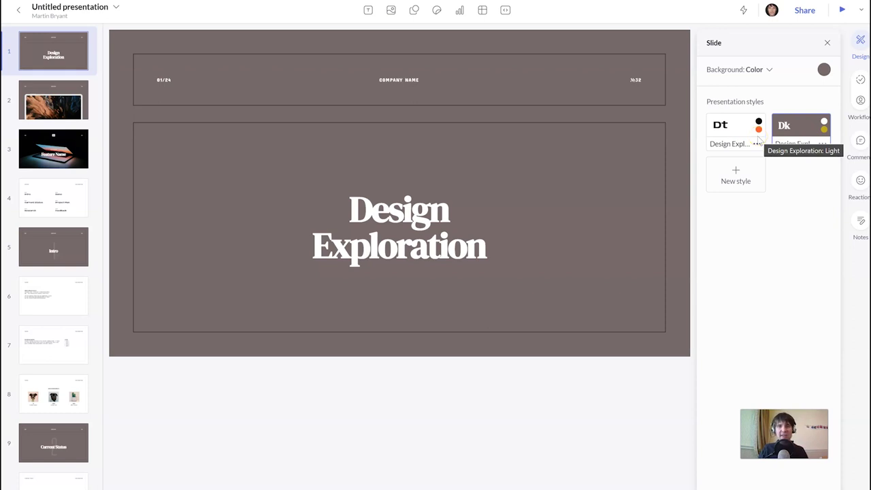
scroll(68, 354, "down", 3)
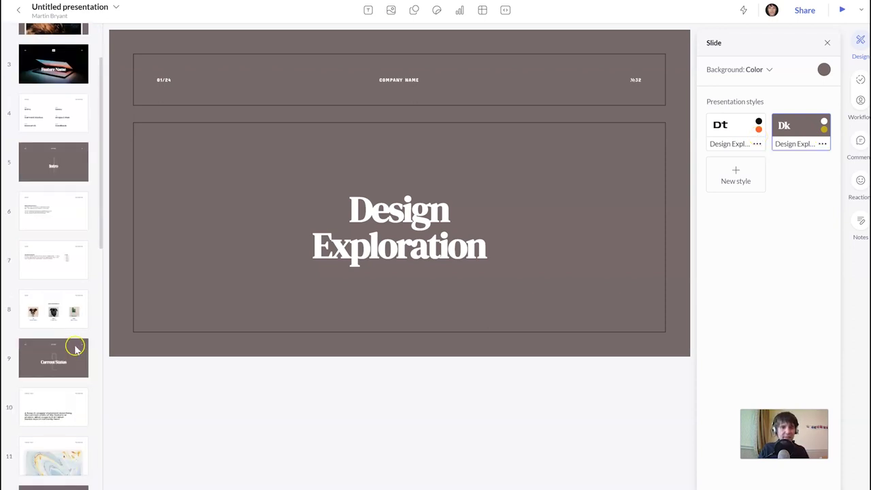
scroll(58, 459, "down", 2)
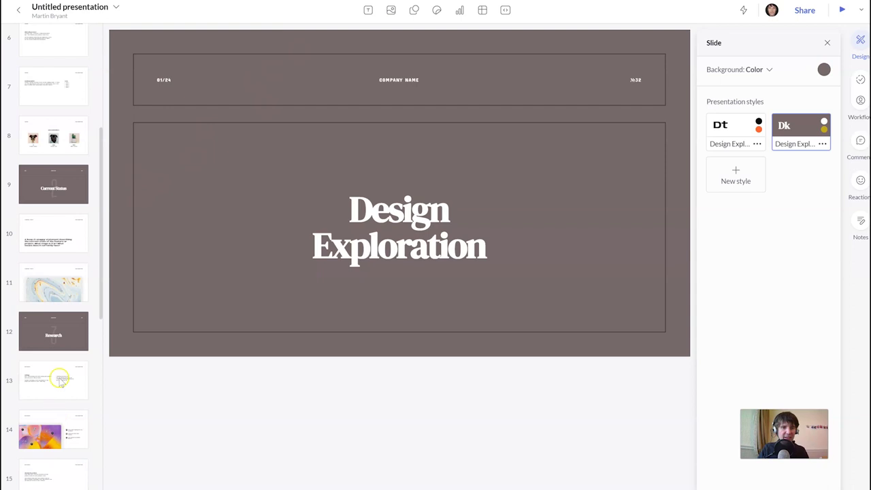
Add a new slide 2 from the Feedback? template and delete its Feedback? headline.
key("ctrl+Return")
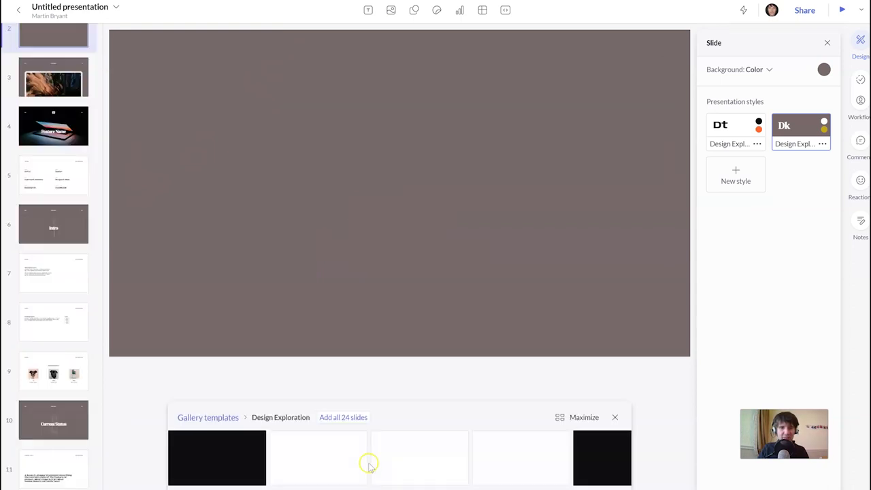
scroll(518, 480, "right", 15)
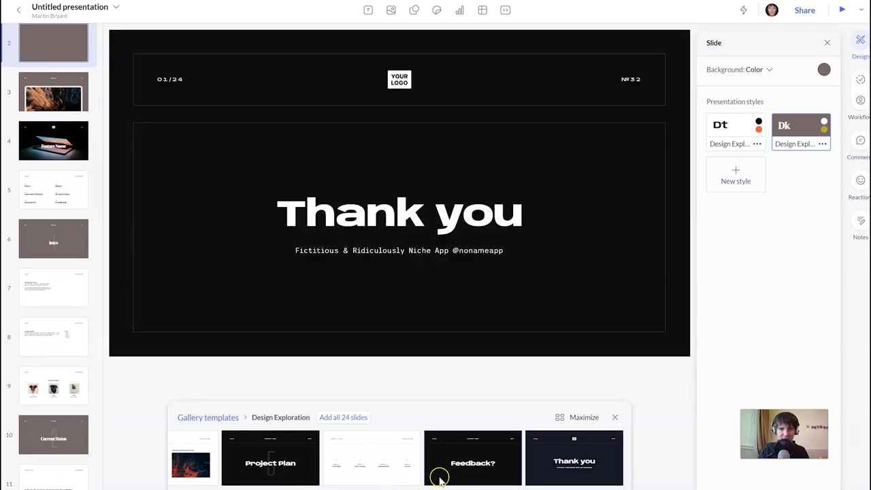
left_click(465, 469)
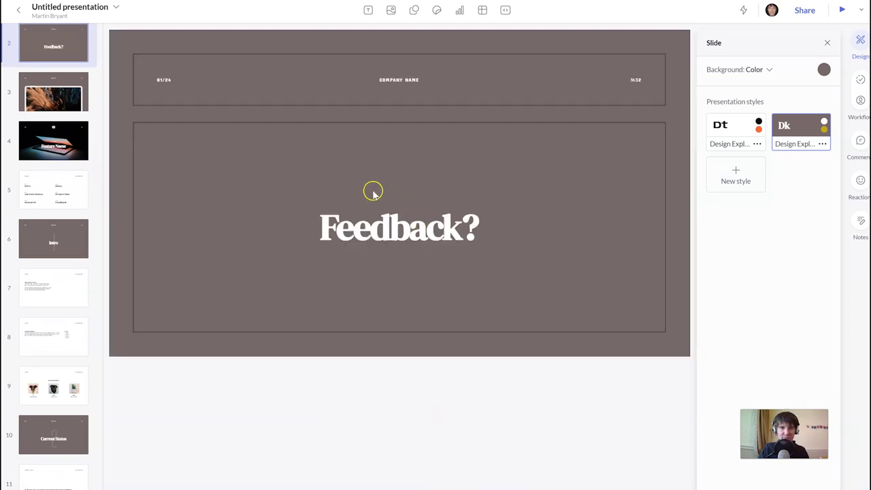
left_click(372, 229)
key("Delete")
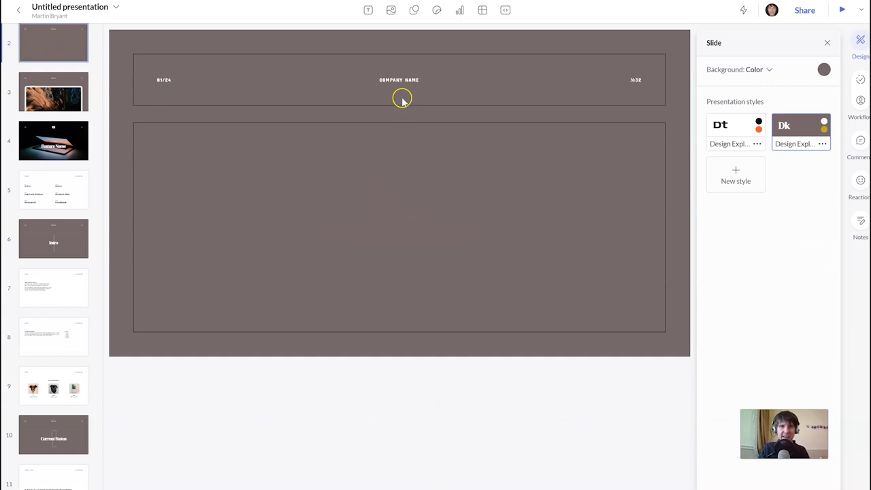
left_click(389, 11)
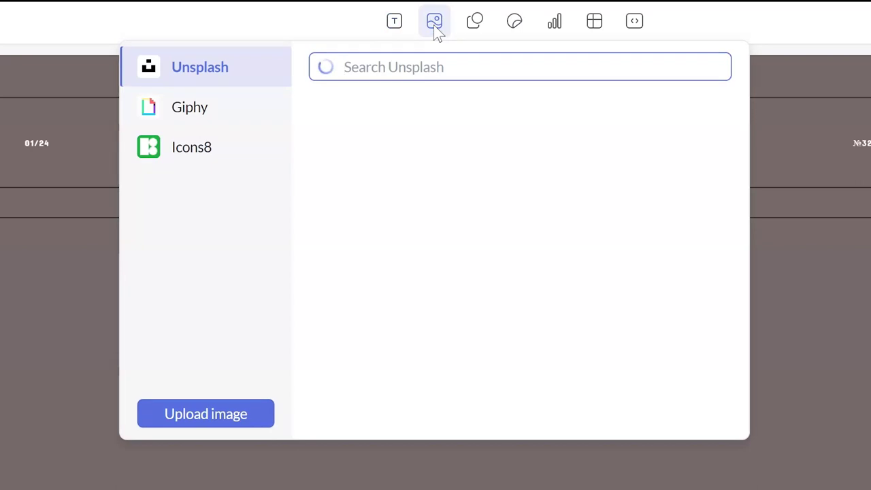
Search Unsplash for 'iphone' and insert the hand-holding-iPhone photo on slide 2.
left_click(392, 71)
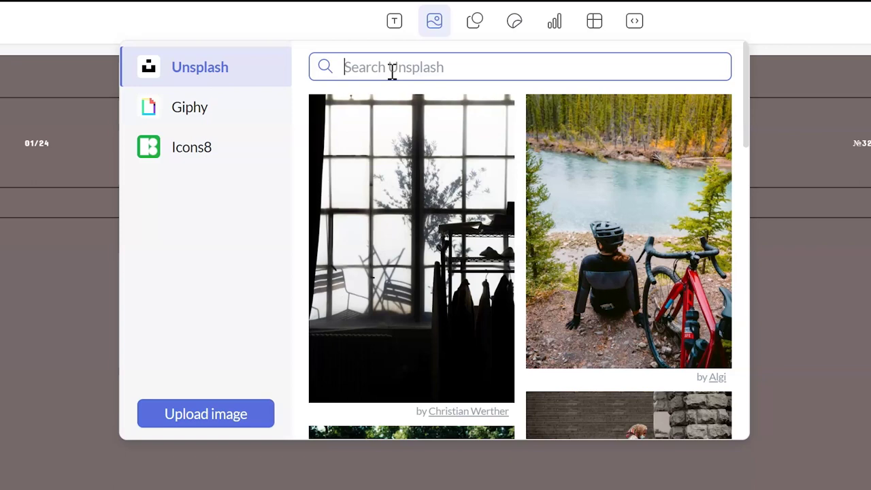
type("iphone")
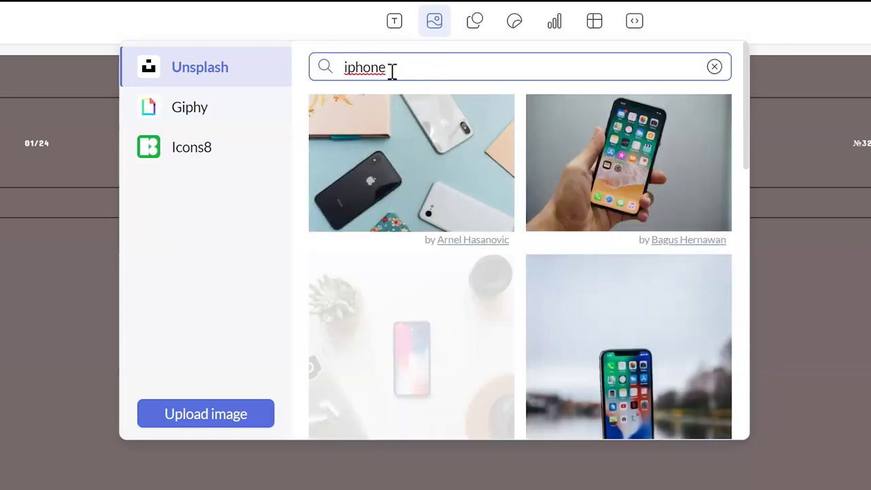
scroll(451, 276, "down", 5)
scroll(454, 279, "down", 5)
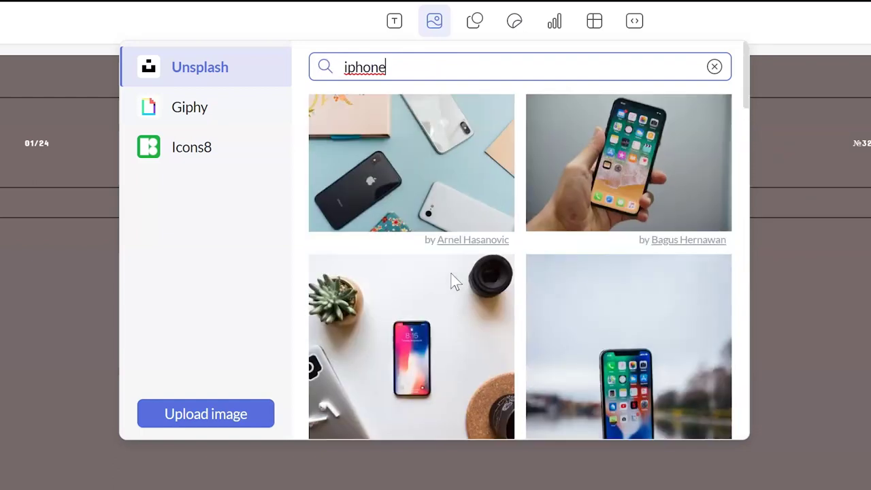
left_click(600, 165)
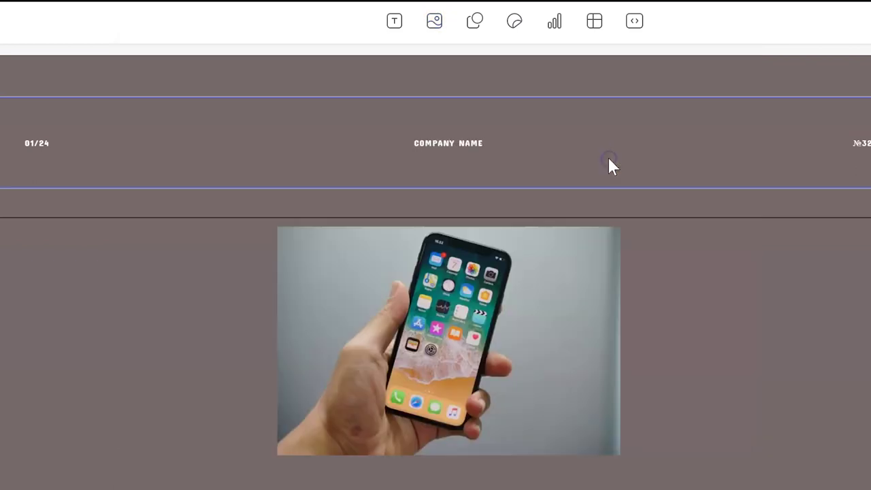
Move the phone photo to the slide's left edge and give it rounded corners.
left_click(456, 404)
left_click(360, 391)
left_click_drag(360, 391, 216, 394)
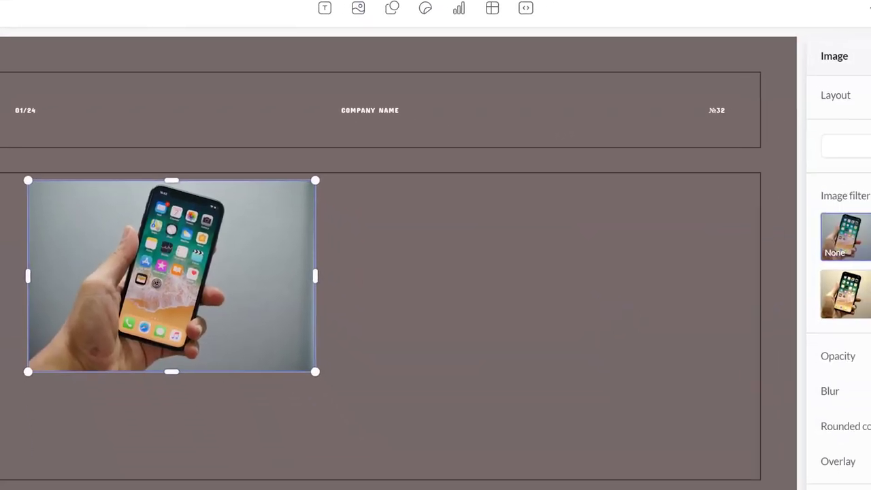
left_click_drag(870, 356, 870, 364)
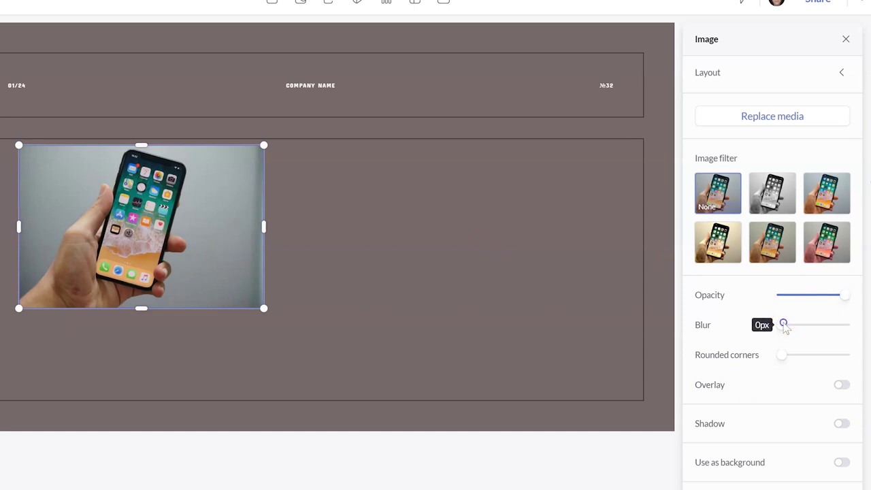
left_click_drag(827, 325, 756, 323)
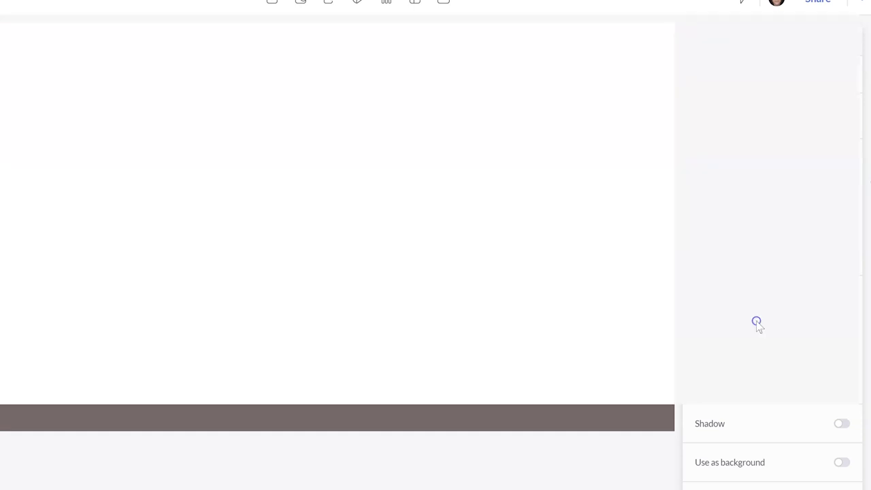
mouse_move(789, 358)
left_mouse_down()
mouse_move(854, 355)
mouse_move(805, 352)
left_mouse_up()
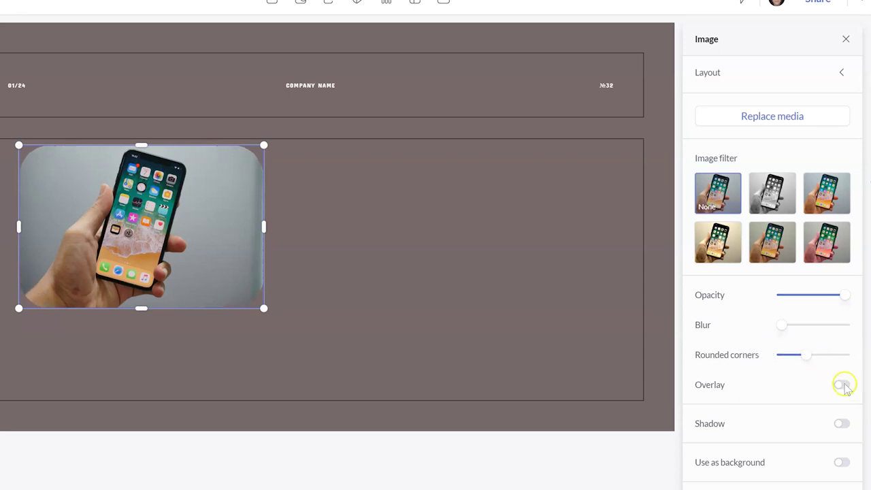
Tint the phone photo with a blue overlay, colour 0E0E89 at 30% alpha.
left_click(842, 384)
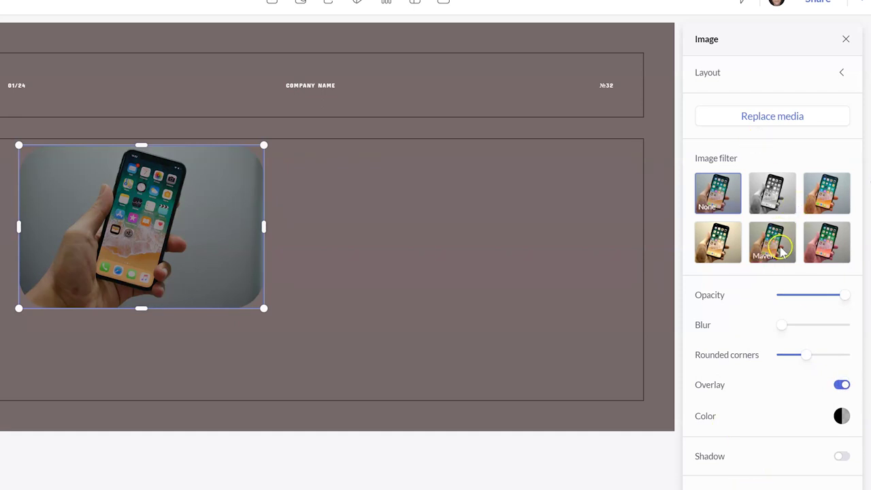
left_click(841, 415)
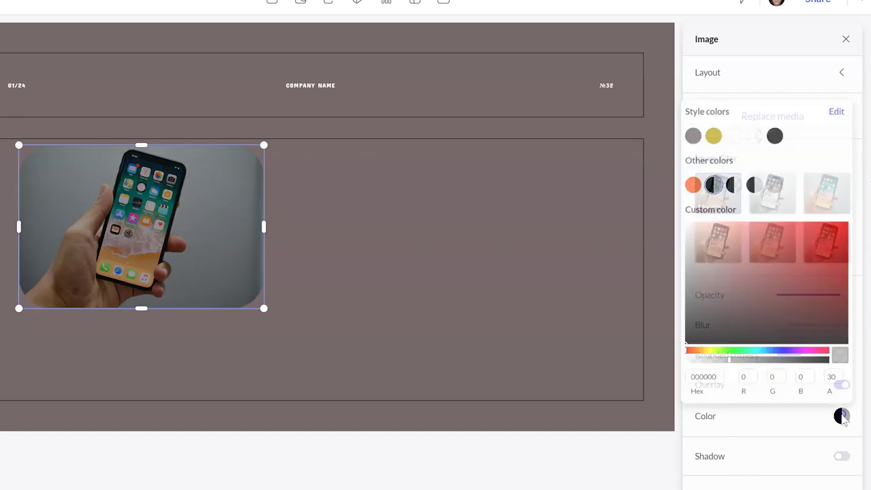
left_click(773, 352)
mouse_move(773, 352)
left_mouse_down()
mouse_move(789, 352)
mouse_move(781, 353)
left_mouse_up()
left_click(826, 237)
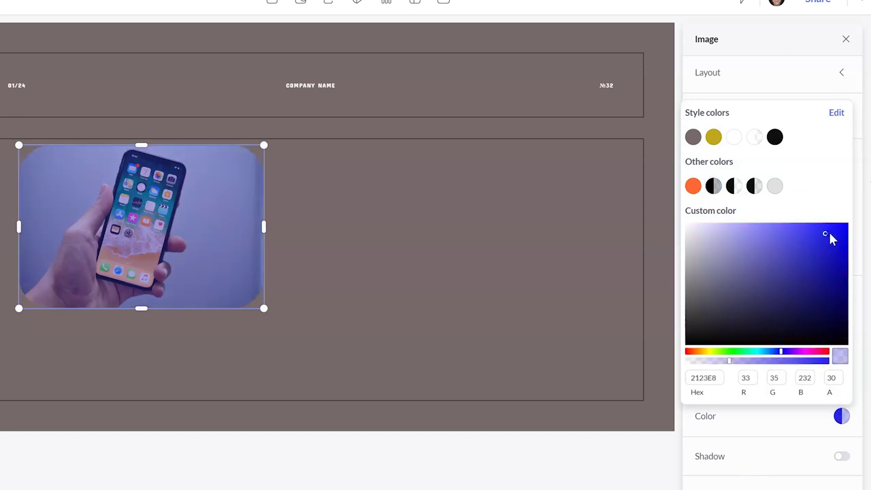
mouse_move(820, 241)
left_mouse_down()
mouse_move(803, 249)
mouse_move(832, 281)
left_mouse_up()
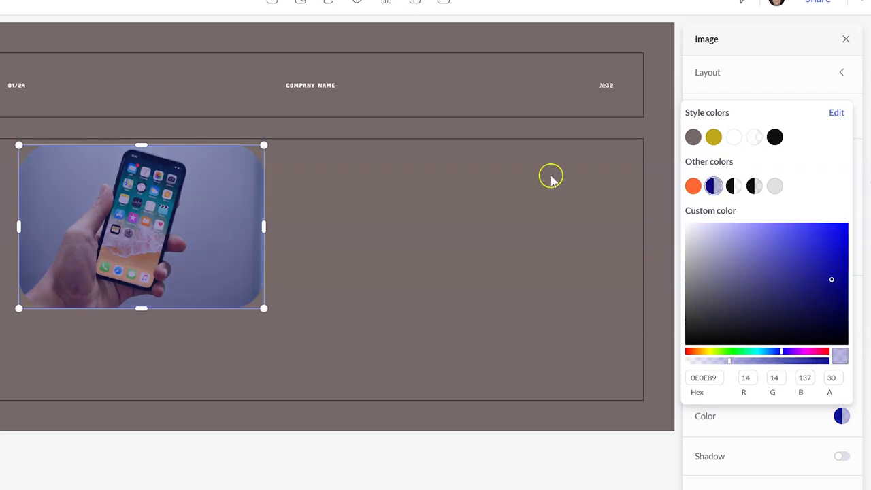
left_click(808, 88)
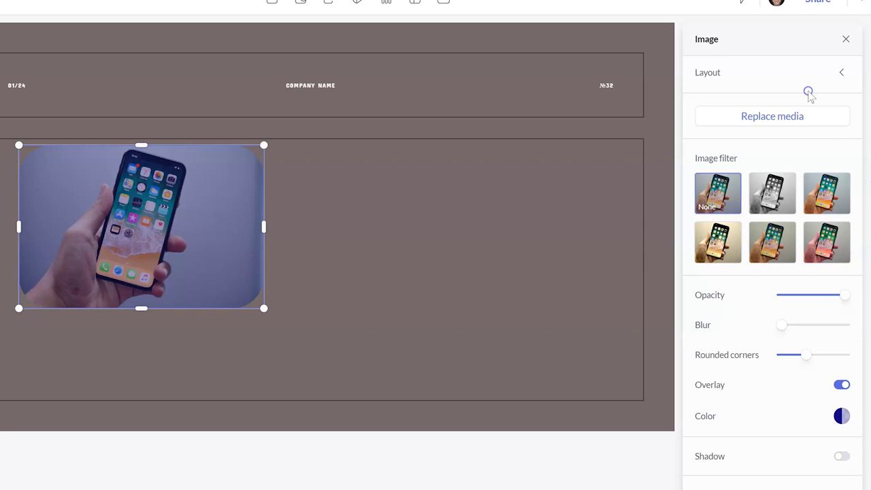
Give the photo a Retro-style shadow and enlarge it slightly from its corner.
left_click(841, 456)
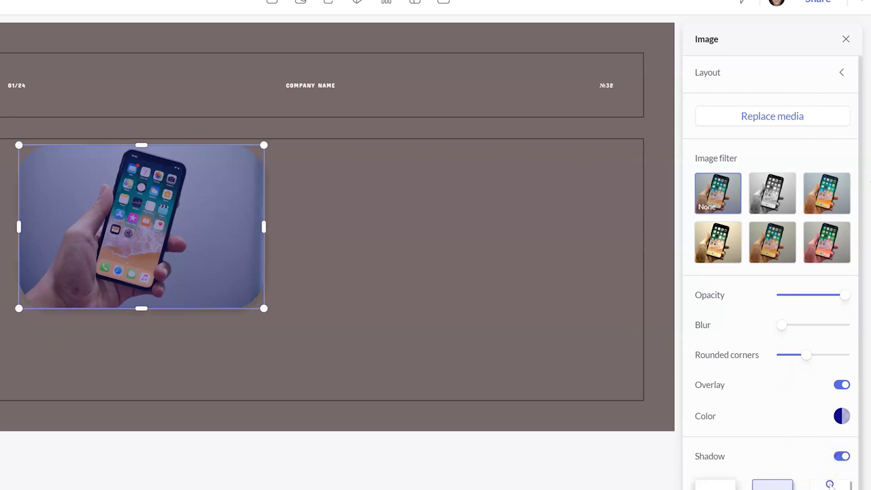
left_click(829, 483)
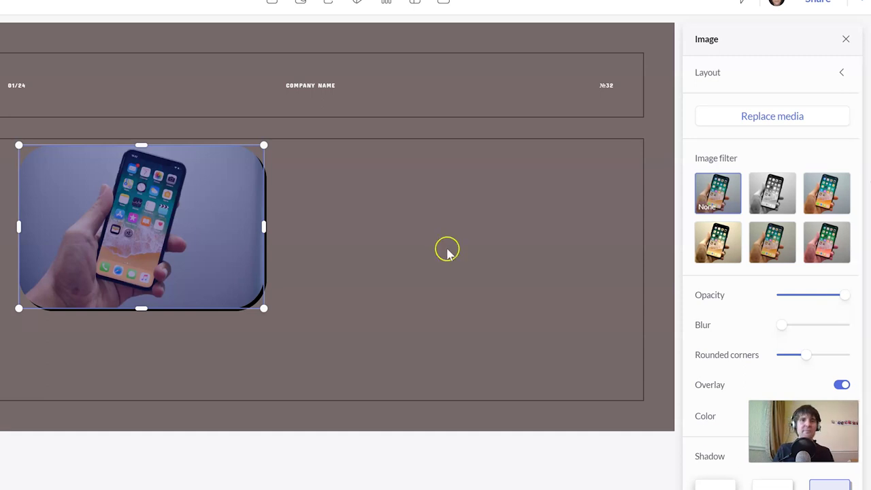
mouse_move(264, 309)
left_mouse_down()
mouse_move(182, 250)
mouse_move(329, 342)
mouse_move(268, 297)
left_mouse_up()
left_click(301, 4)
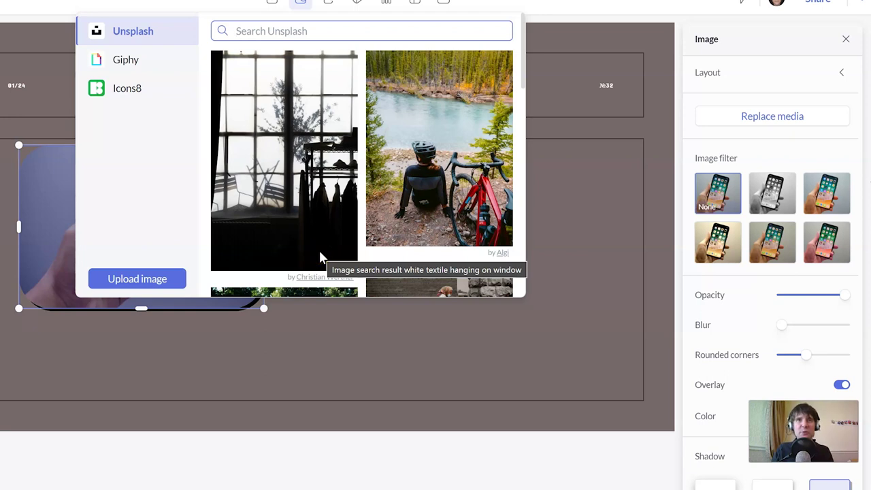
left_click(341, 280)
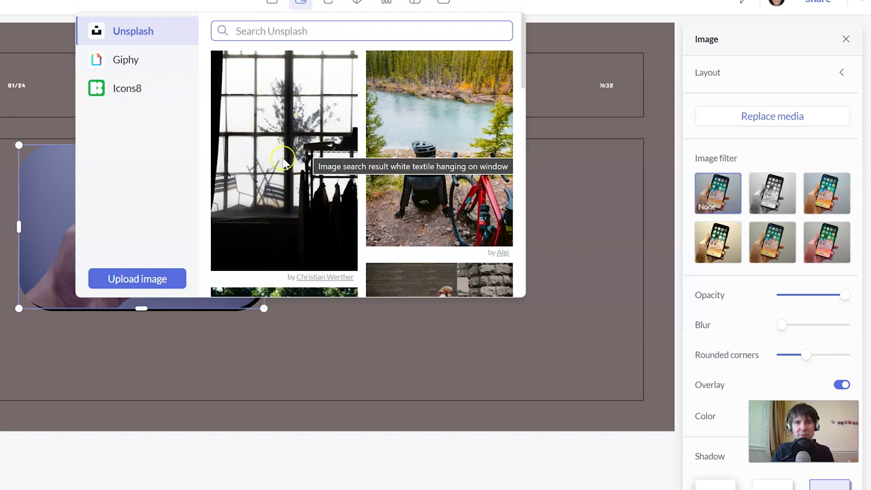
left_click(106, 340)
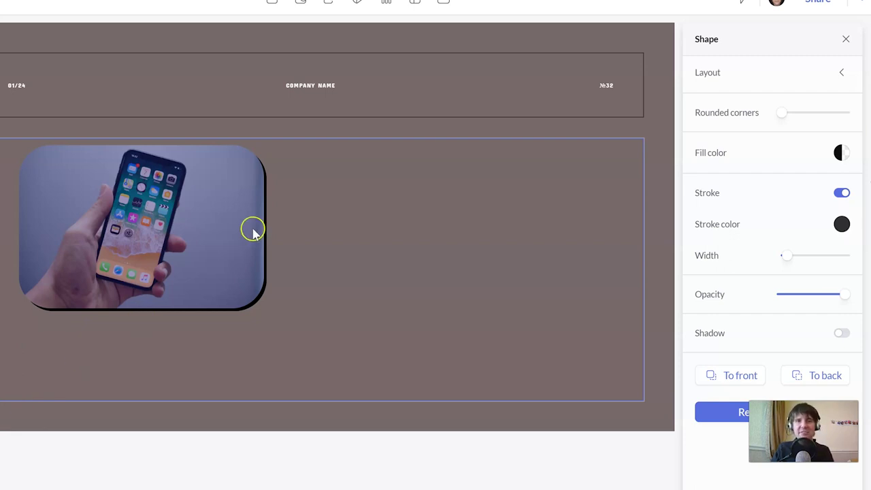
left_click(301, 2)
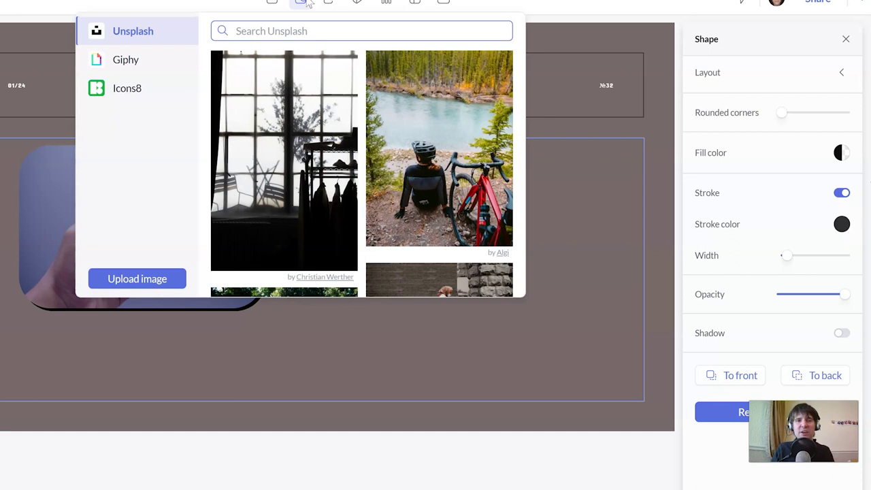
left_click(166, 62)
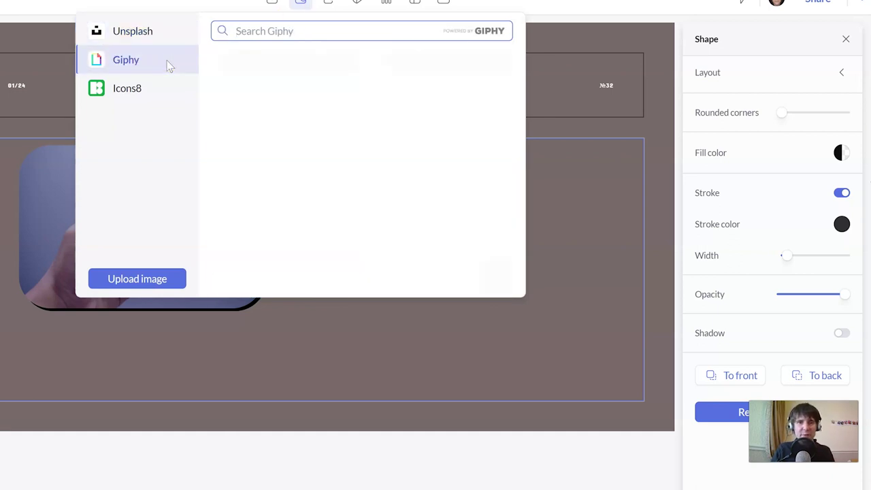
left_click(297, 38)
type("iphone")
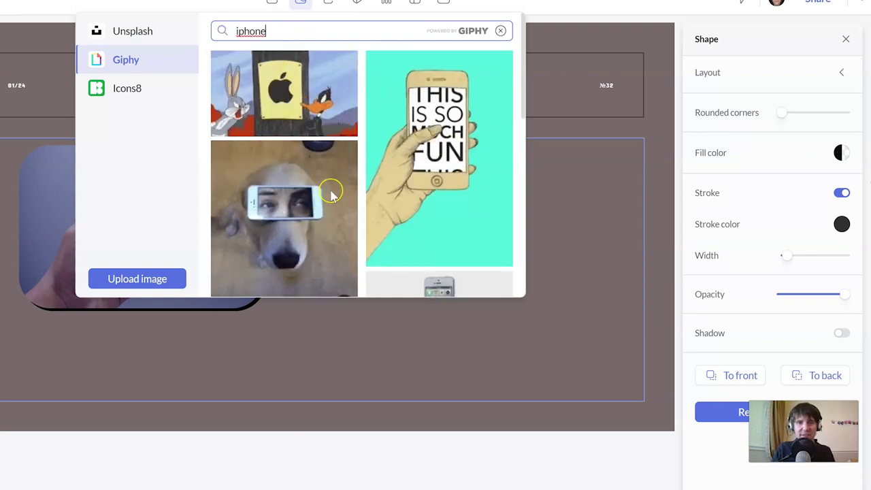
scroll(330, 194, "down", 5)
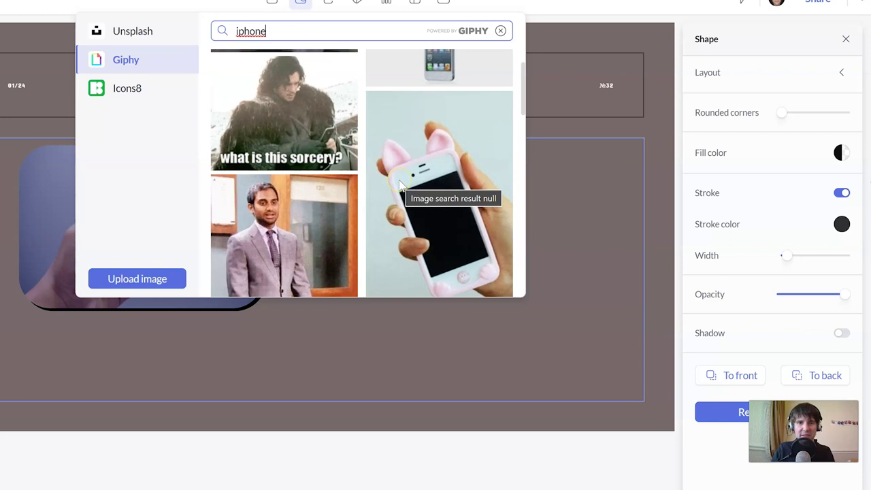
left_click(156, 90)
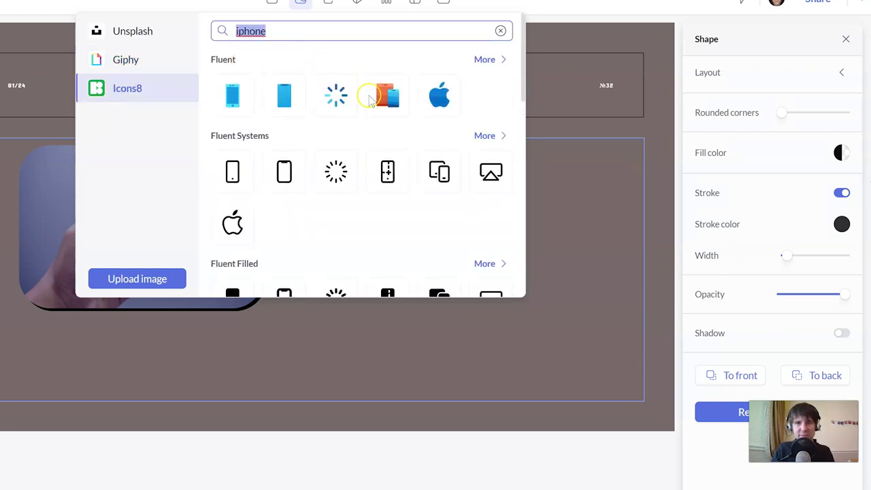
scroll(322, 195, "down", 5)
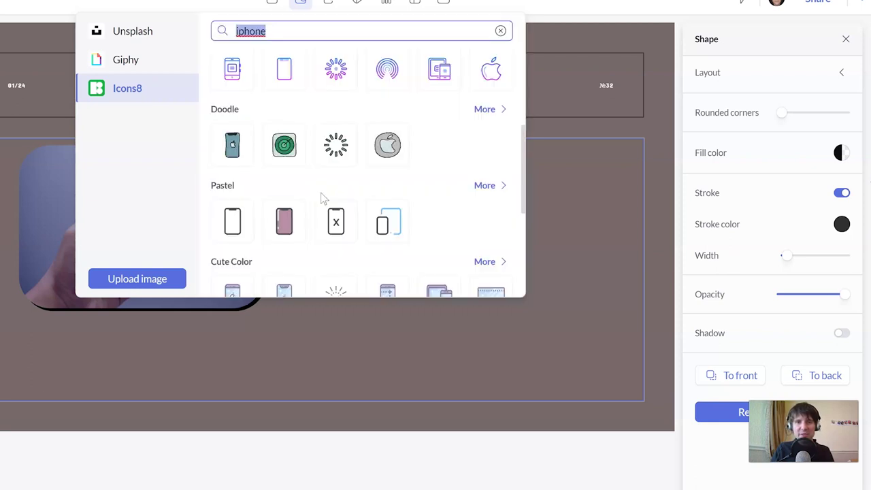
scroll(322, 196, "up", 5)
left_click(500, 30)
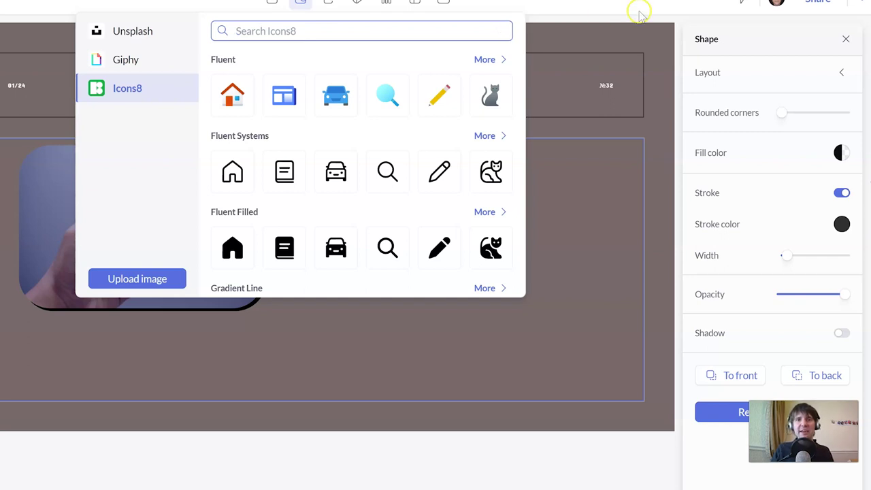
left_click(611, 5)
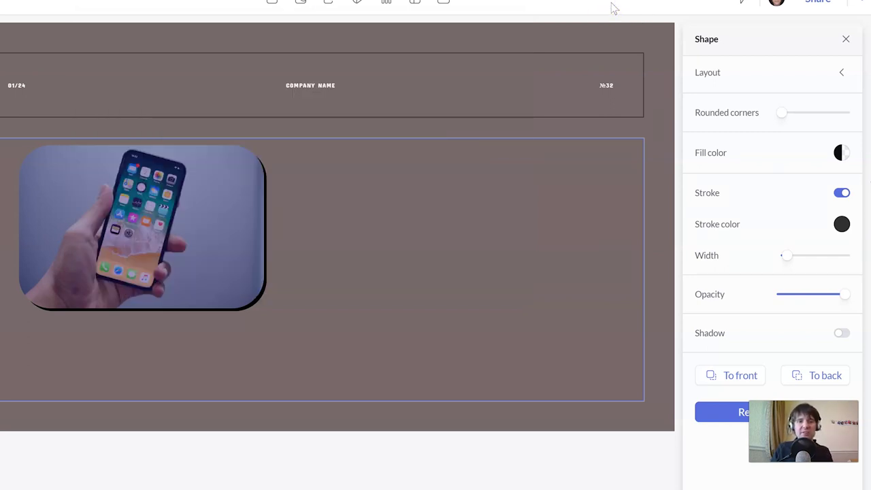
Place an arrow right of the phone photo with maximum stroke width 50 and a shadow.
left_click(327, 4)
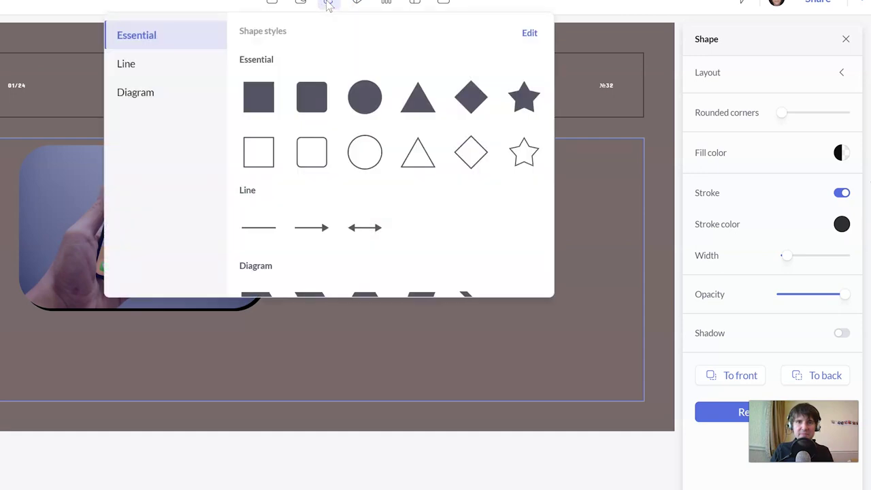
left_click(312, 228)
left_click_drag(355, 227, 404, 235)
left_click_drag(335, 236, 517, 291)
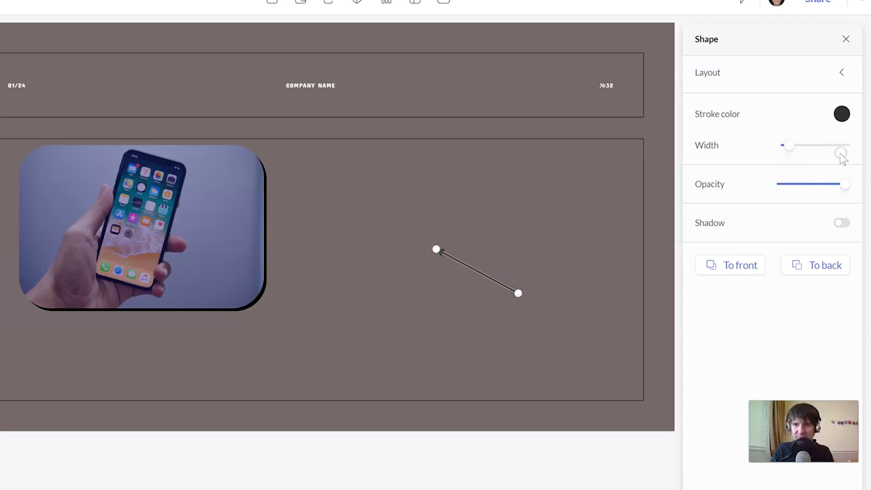
left_click_drag(787, 145, 869, 145)
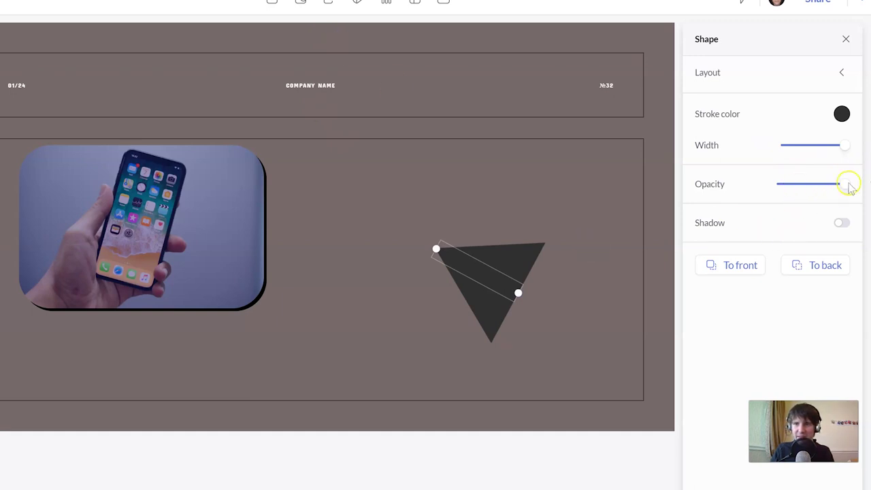
left_click(842, 222)
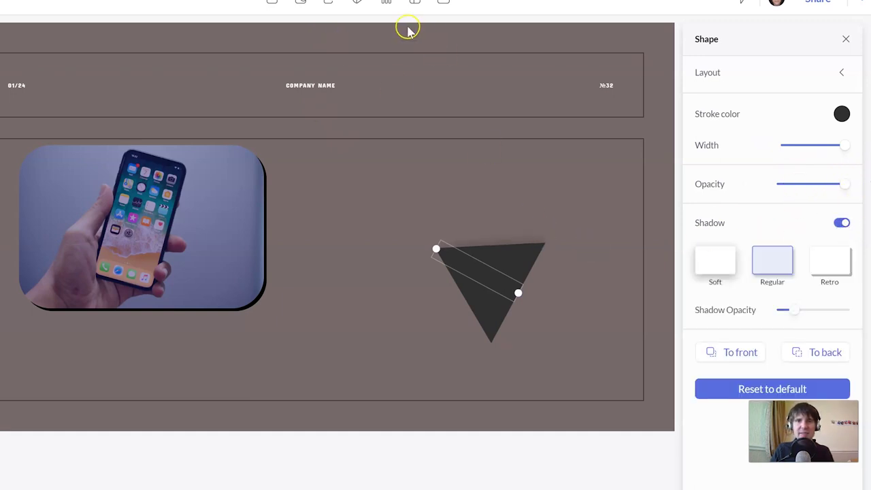
Insert a pentagon arrow shape next to the triangle and fill it black.
left_click(326, 3)
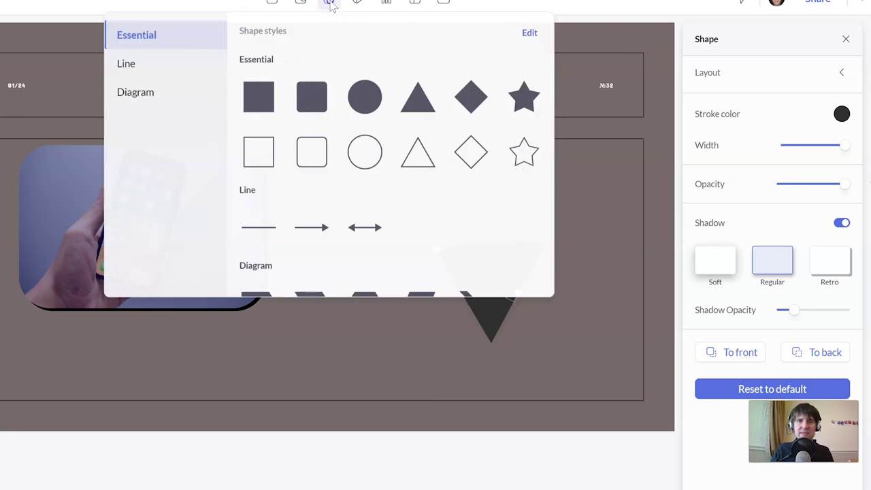
scroll(379, 224, "down", 3)
left_click(270, 224)
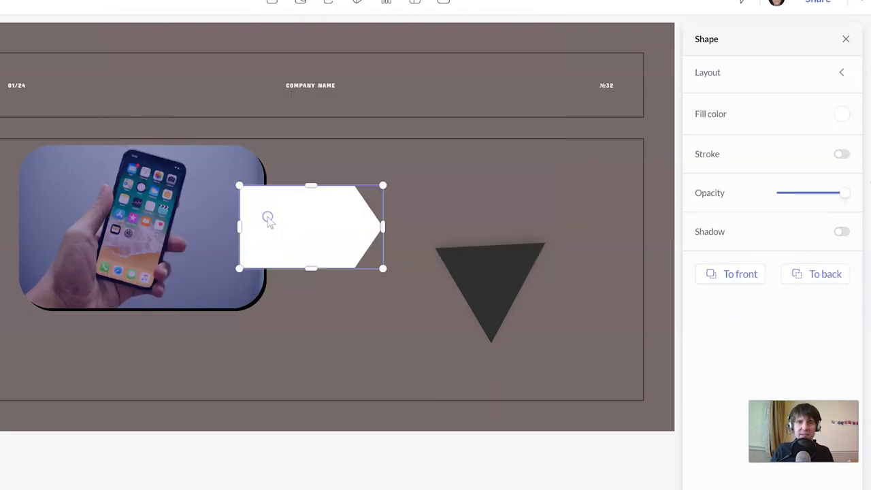
left_click_drag(292, 225, 366, 225)
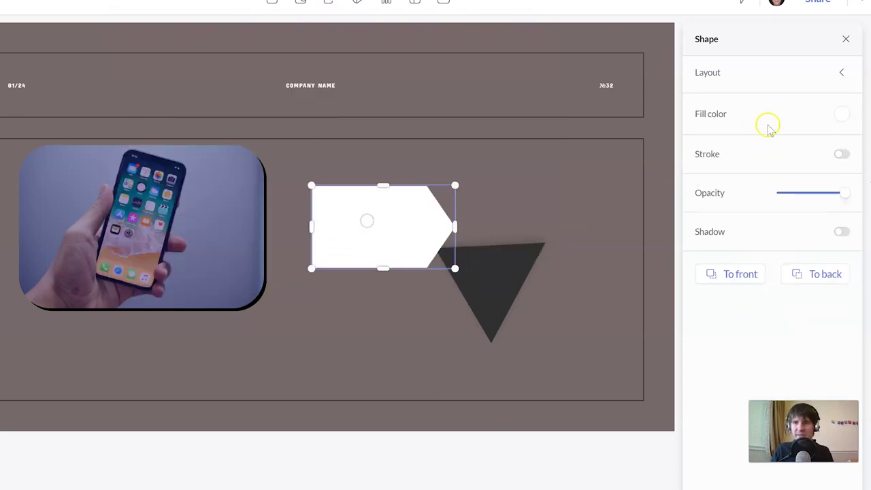
left_click(844, 117)
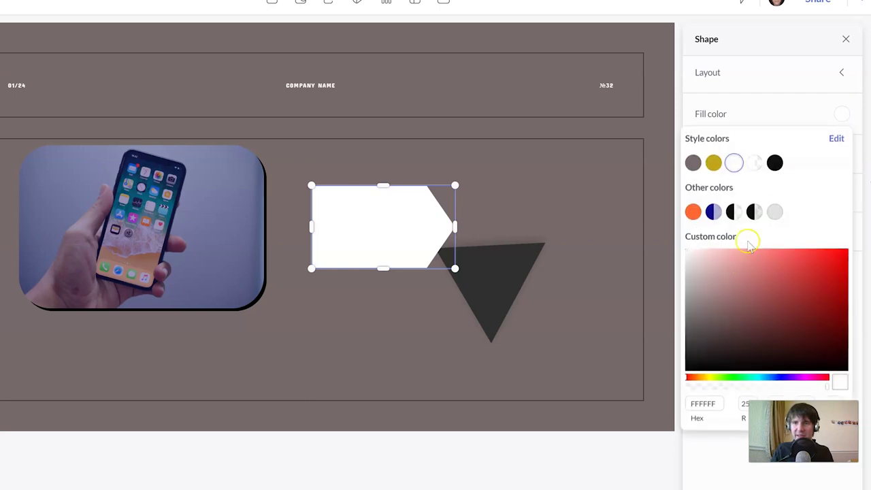
left_click(774, 164)
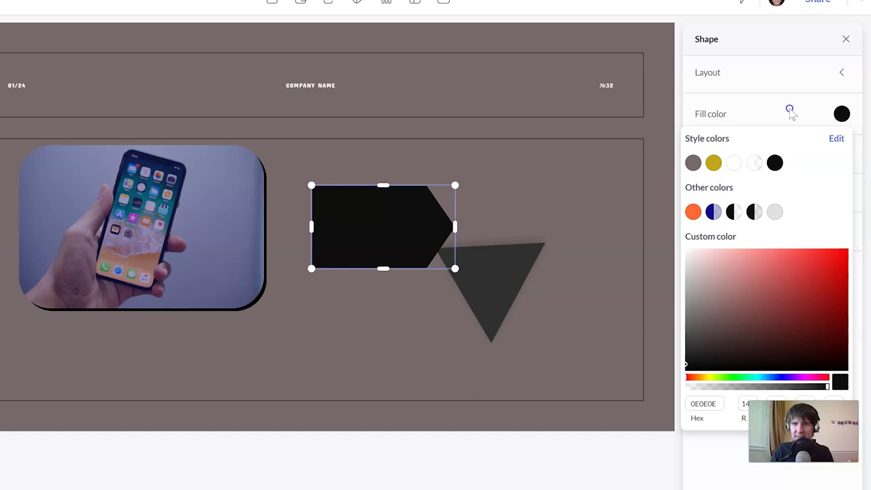
left_click(790, 112)
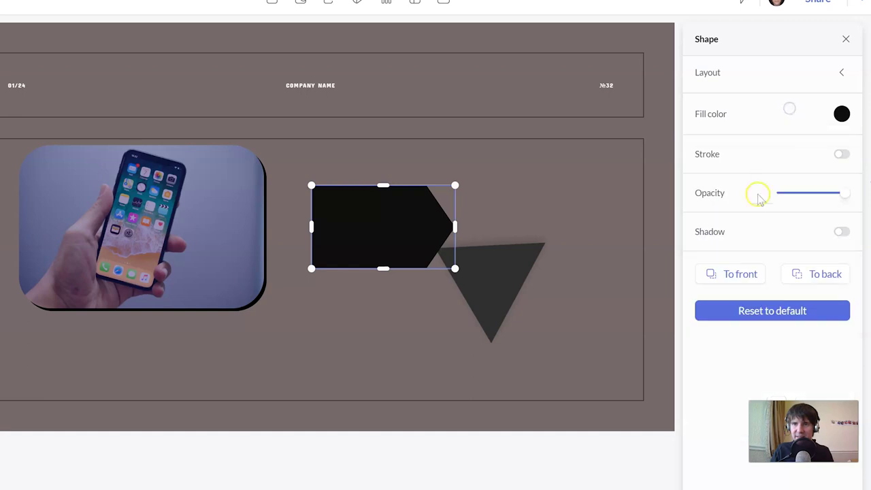
Give the pentagon a thick orange outline and nudge it slightly up and left.
left_click(844, 157)
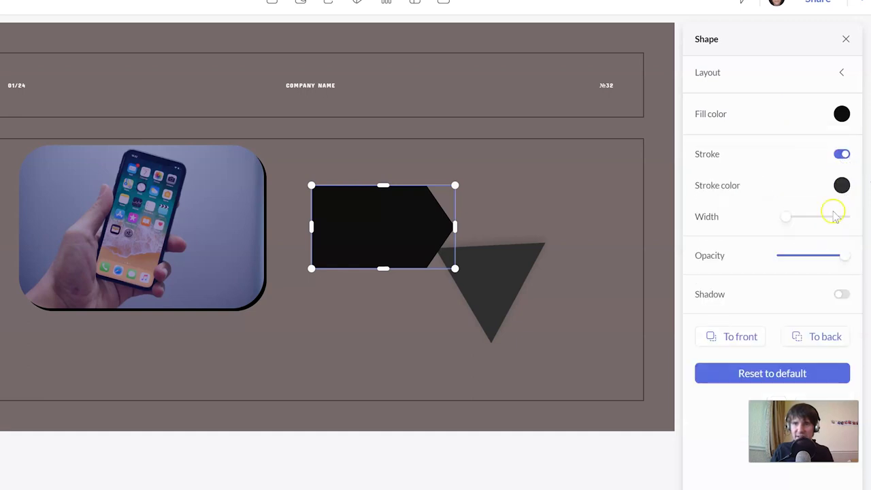
left_click(841, 185)
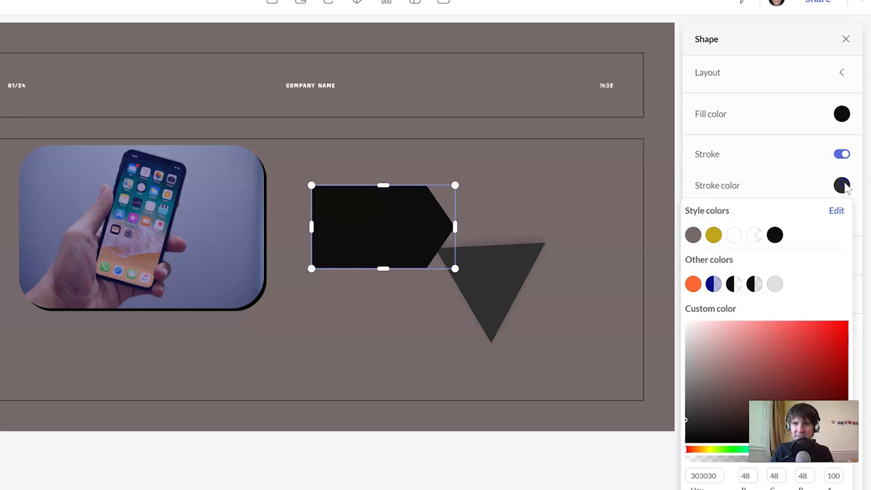
left_click(693, 283)
left_click(795, 163)
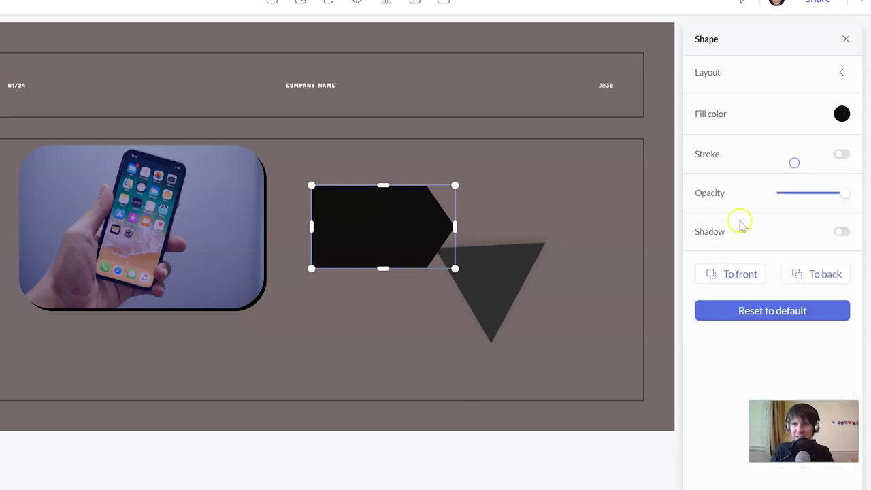
left_click(843, 195)
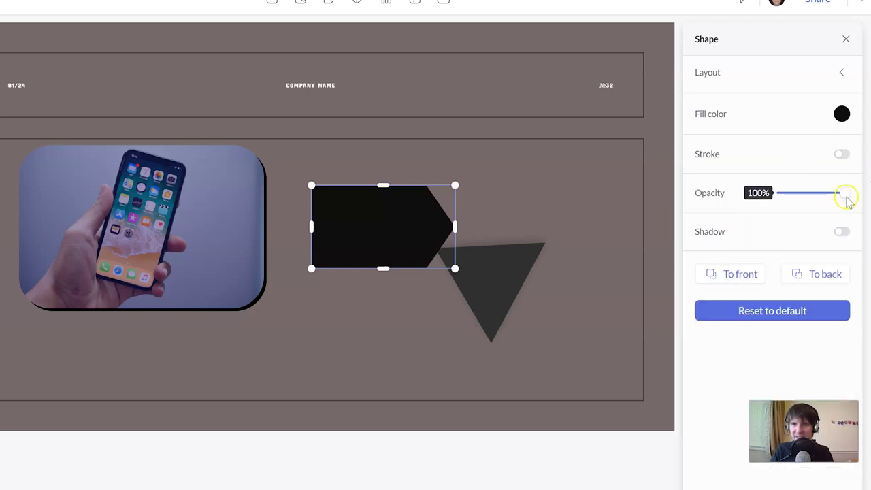
left_click(844, 155)
left_click_drag(790, 216, 844, 225)
left_click_drag(379, 244, 364, 235)
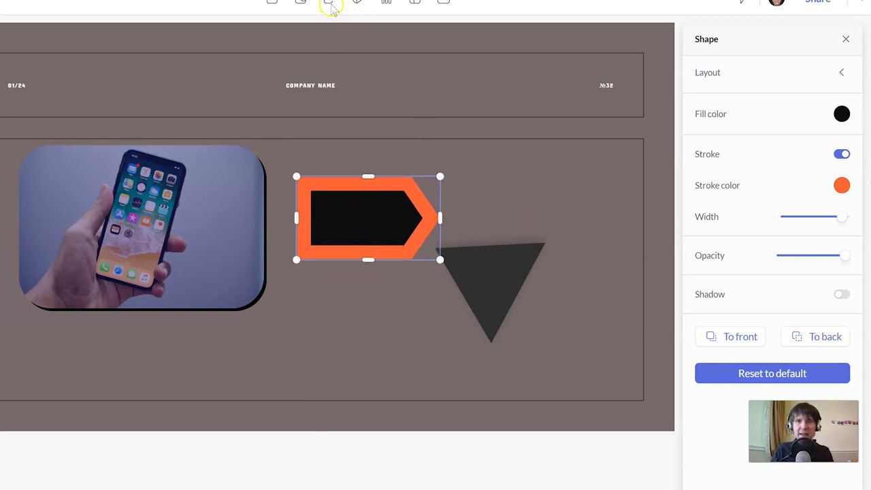
Browse the Badges, Chubby Hands and Otto the Dog sticker collections.
left_click(360, 4)
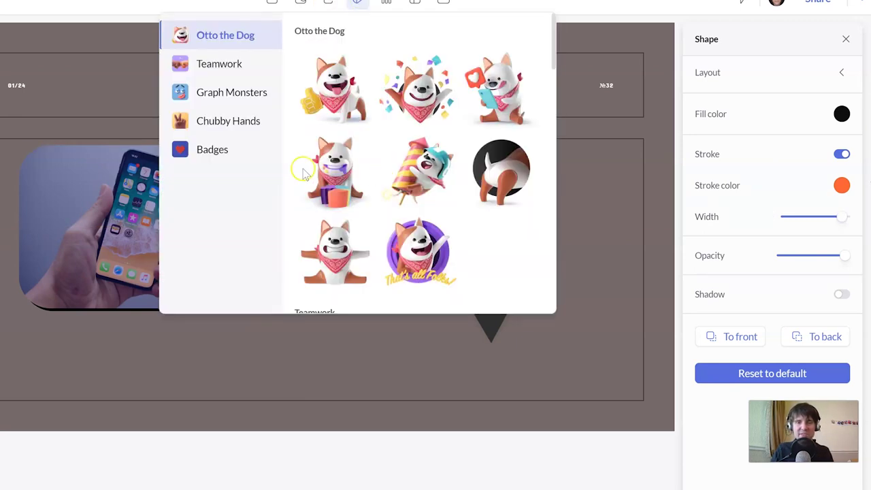
left_click(221, 155)
left_click(233, 117)
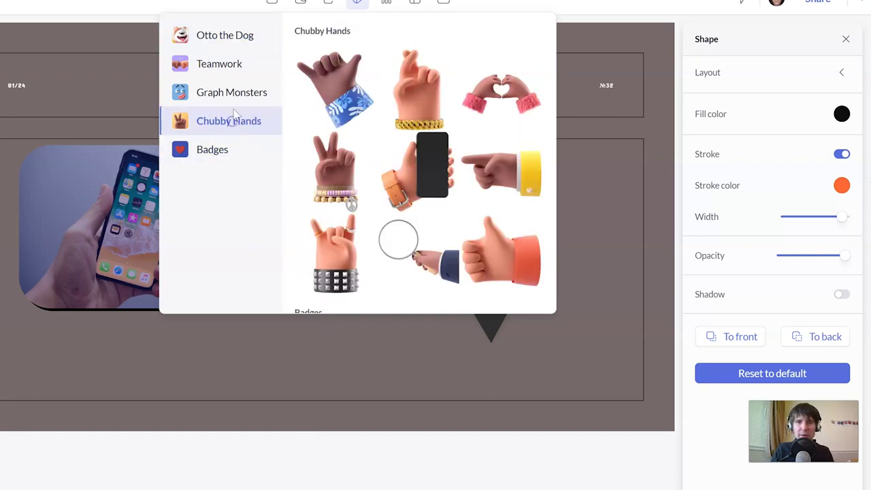
left_click(231, 37)
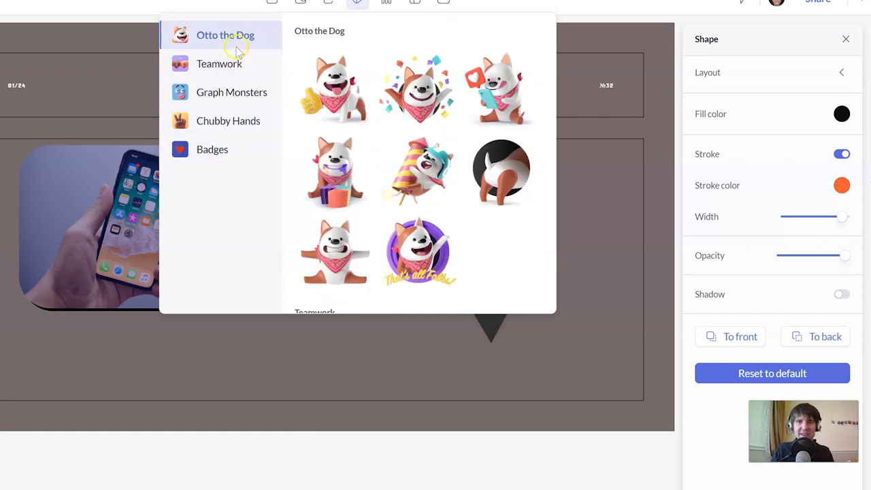
Look over the Google Analytics and Google Sheets chart imports, the table grid, and video embedding.
left_click(383, 3)
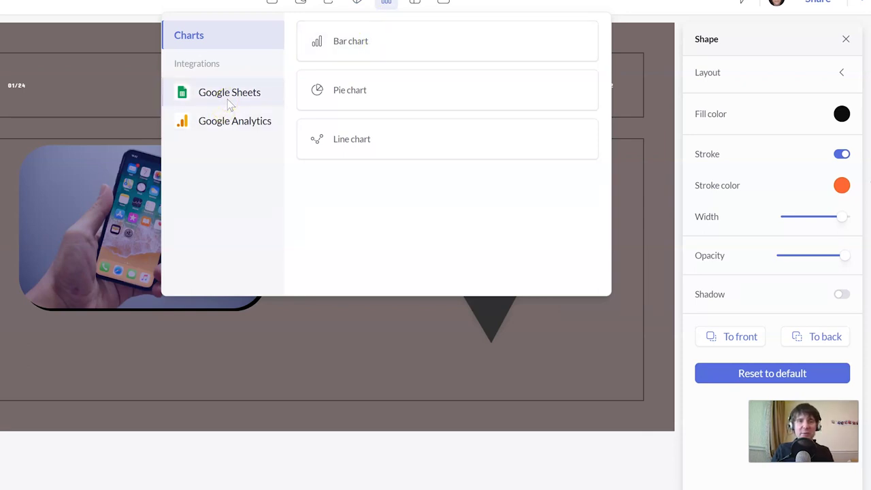
left_click(232, 122)
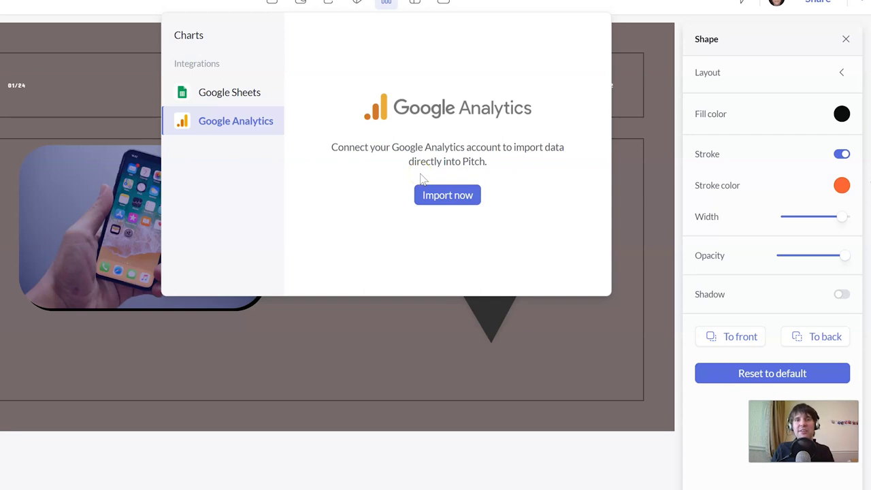
left_click(415, 4)
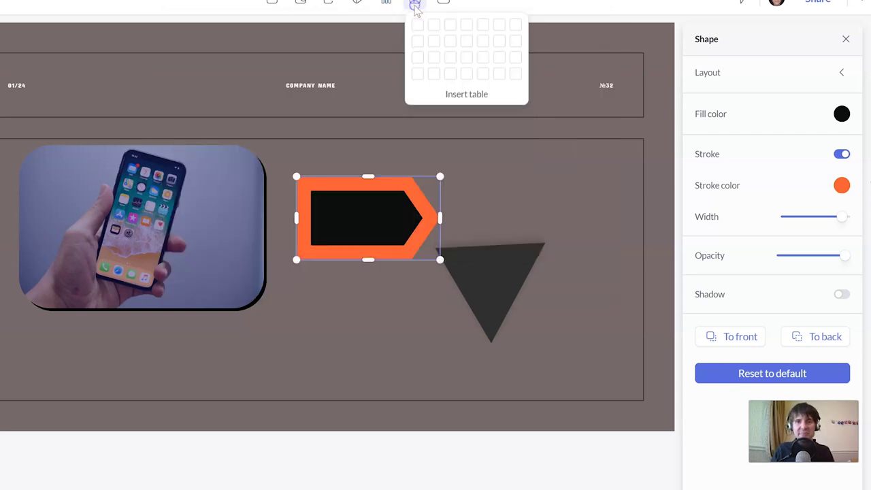
left_click(388, 3)
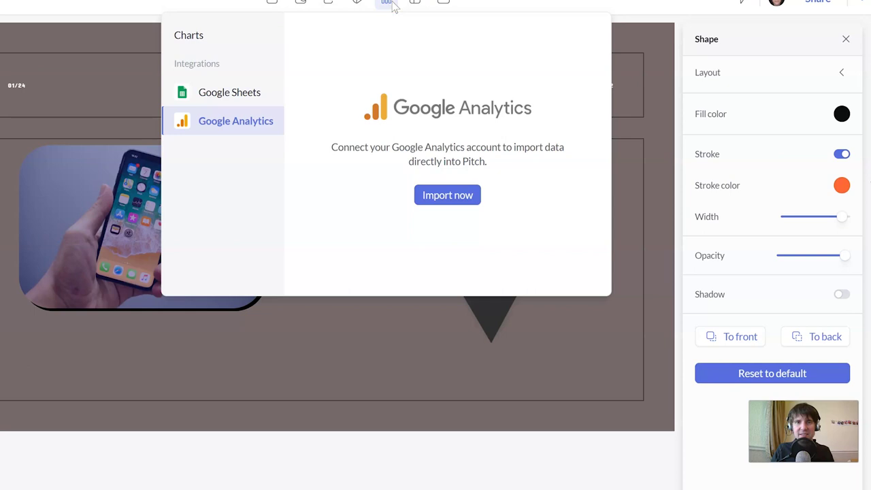
left_click(254, 93)
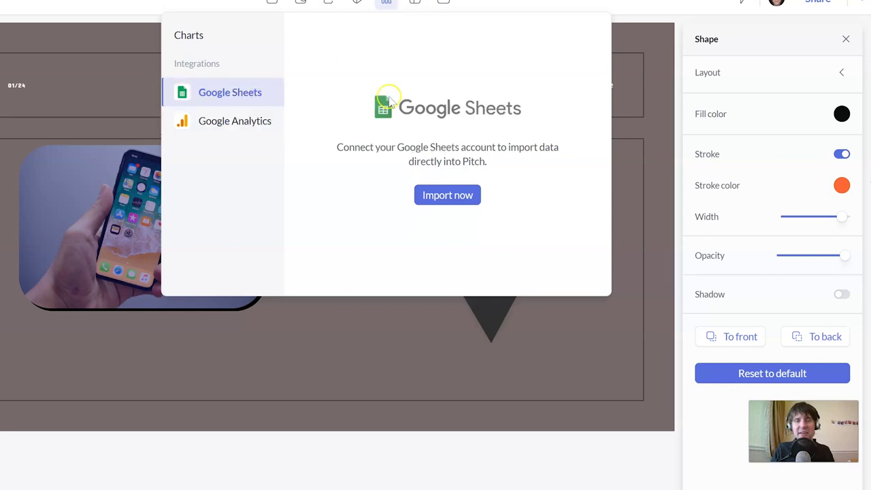
left_click(443, 3)
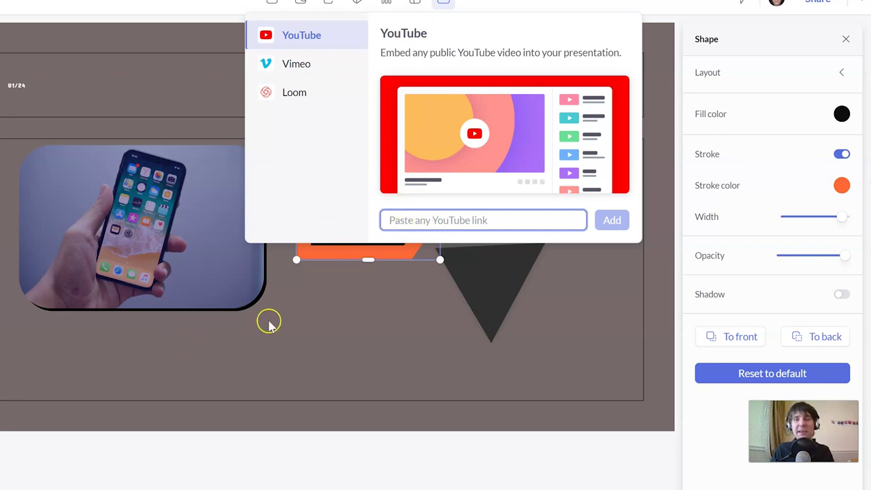
View the Vimeo and Loom embed options, then dismiss the video embed panel.
left_click(297, 61)
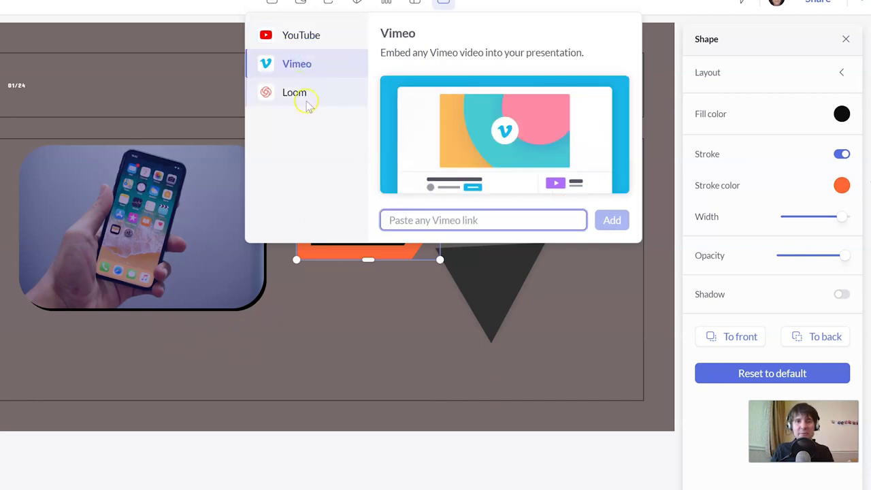
left_click(307, 97)
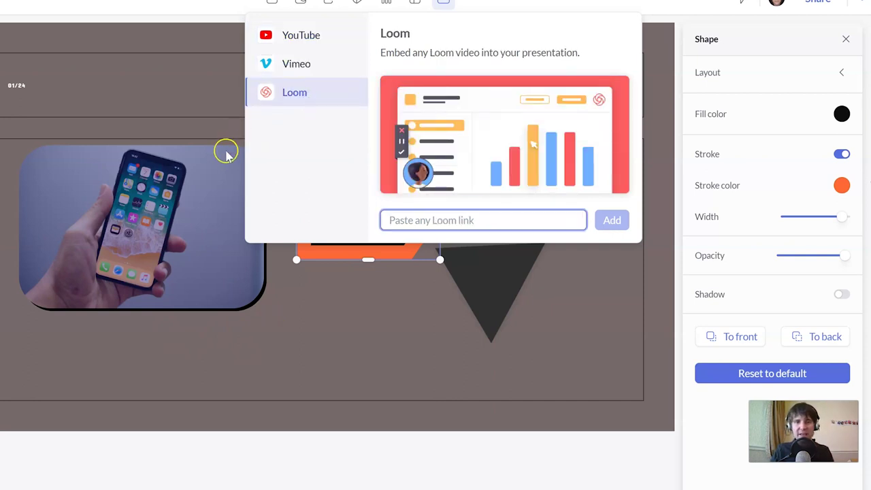
left_click(224, 112)
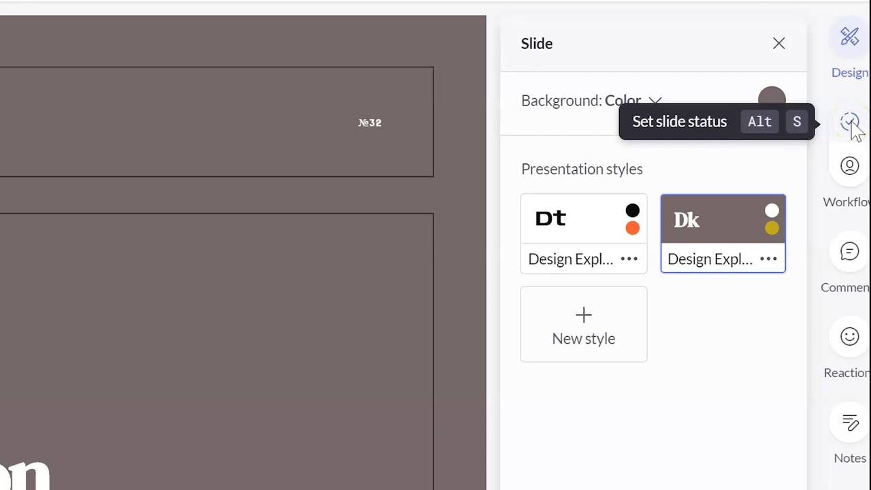
Try the To do and In progress statuses on the title slide, settling on Done.
left_click(853, 126)
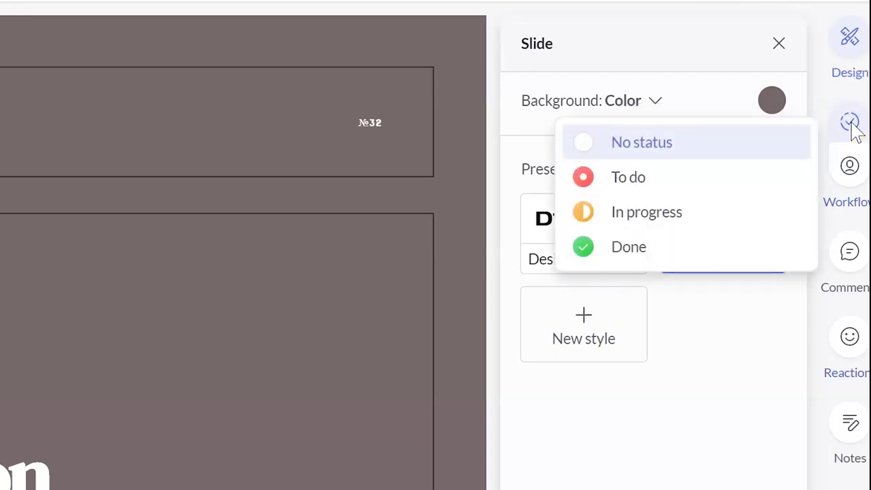
left_click(767, 190)
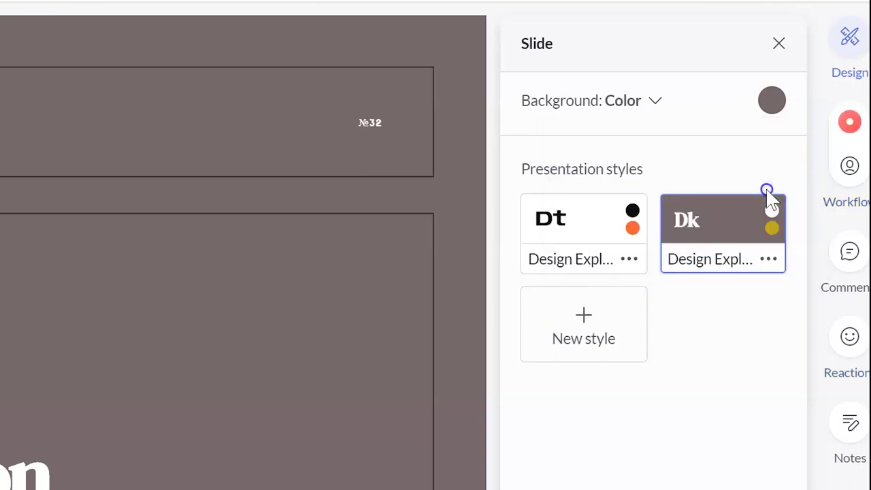
left_click(851, 120)
left_click(731, 211)
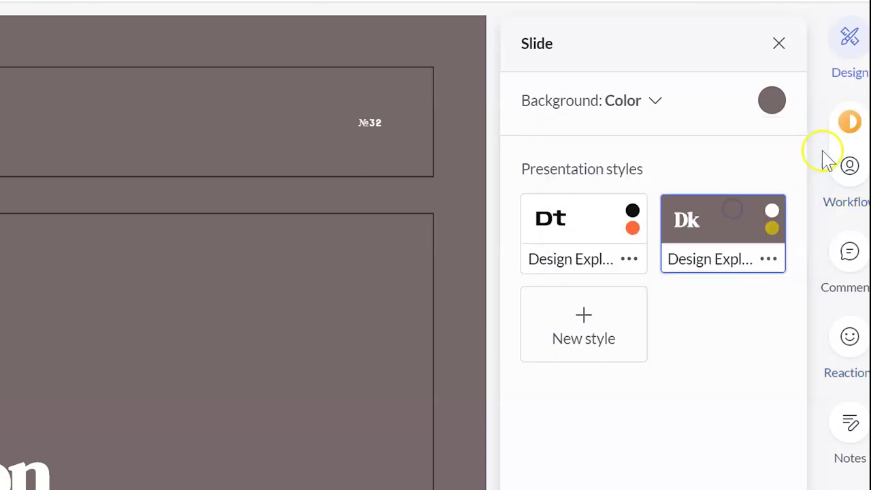
left_click(848, 122)
left_click(746, 250)
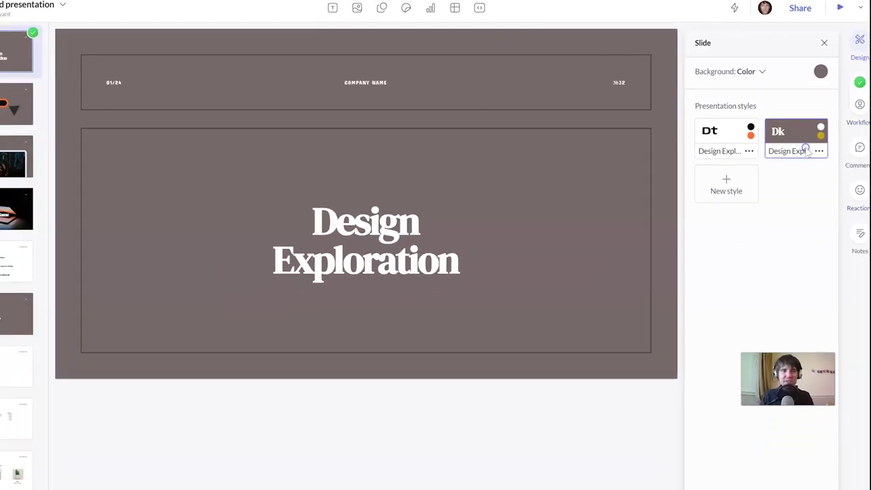
Set slide 3's status to In progress.
left_click(34, 145)
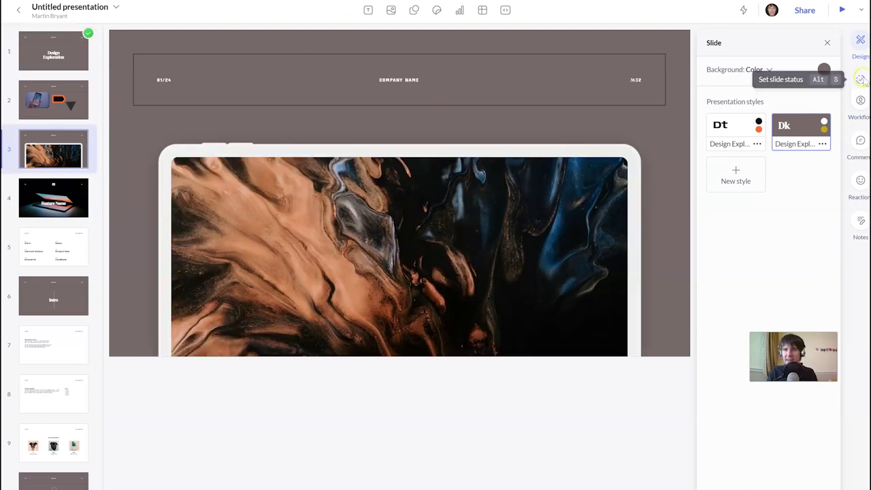
left_click(861, 80)
left_click(793, 120)
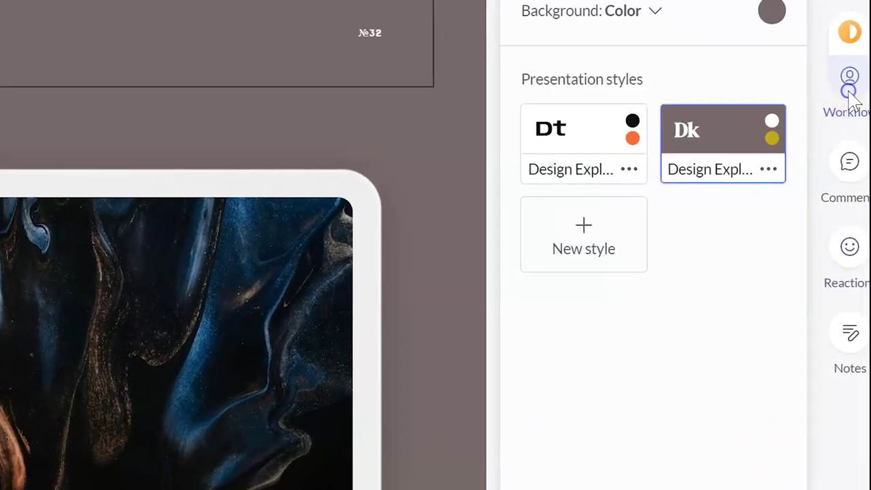
Check slide 3's assignment options, comments and notes panels.
left_click(856, 100)
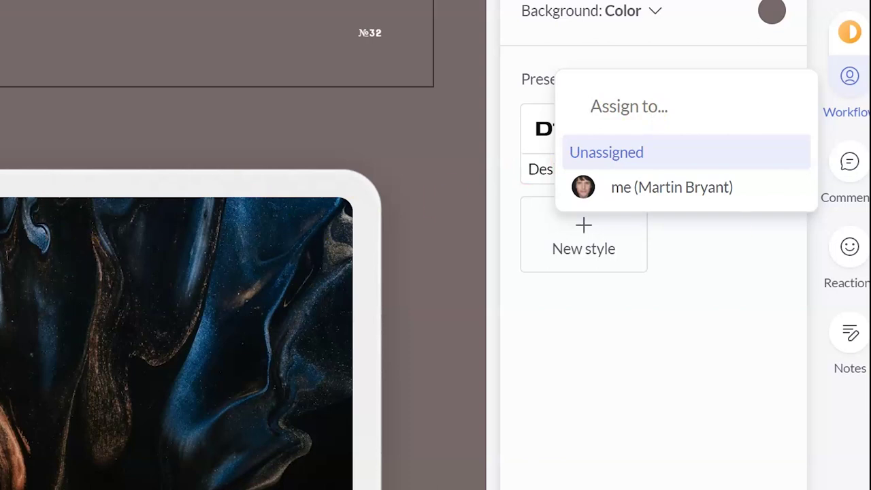
left_click(831, 169)
left_click(848, 333)
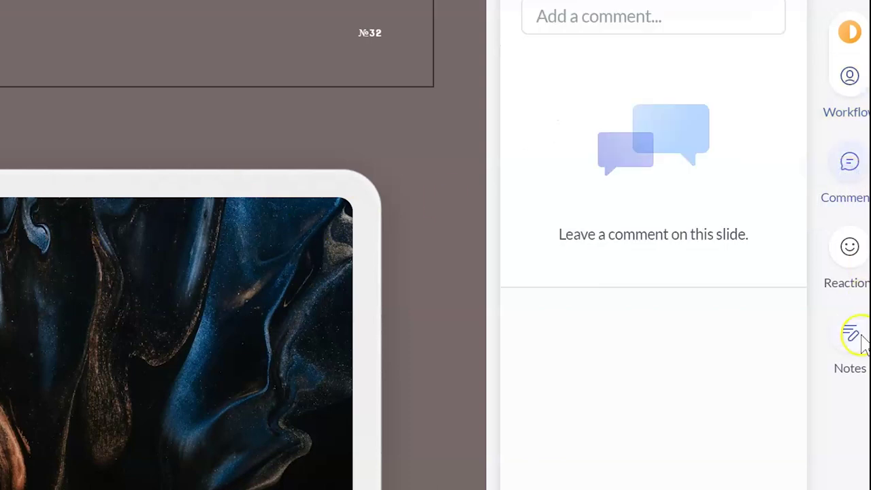
Add party popper and thumbs-down reactions to slide 3, then remove both.
left_click(856, 257)
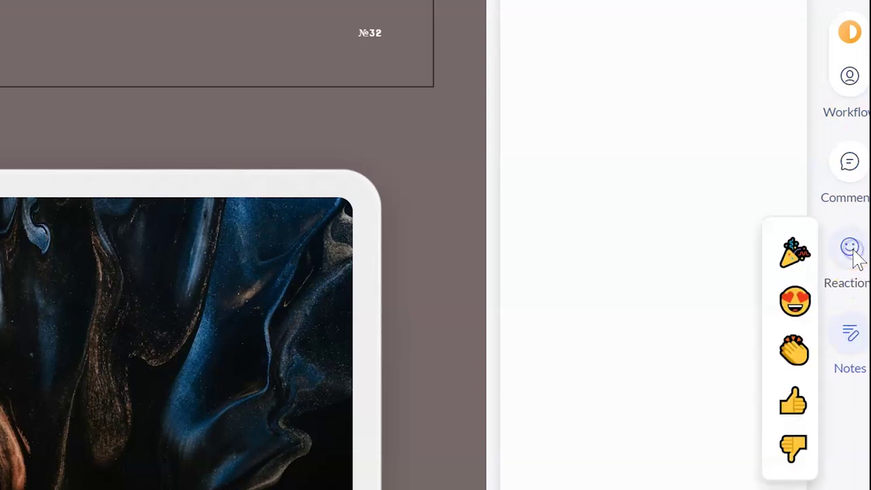
left_click(800, 262)
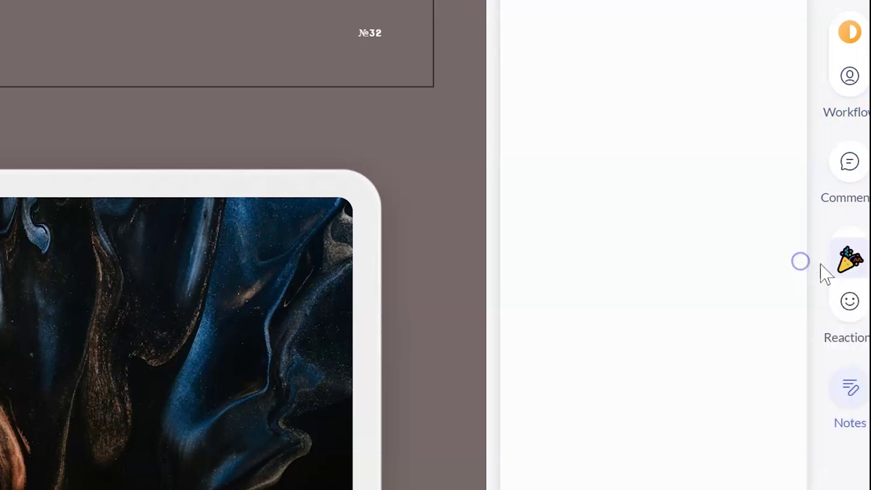
left_click(852, 303)
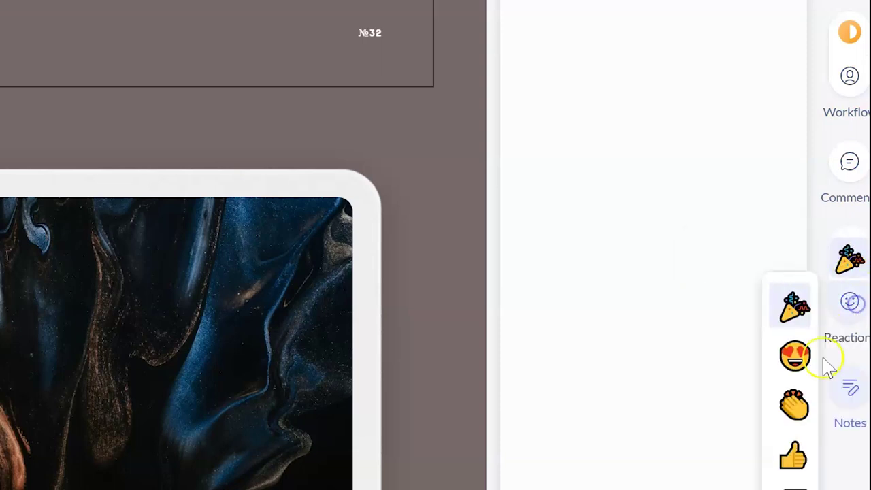
left_click(794, 484)
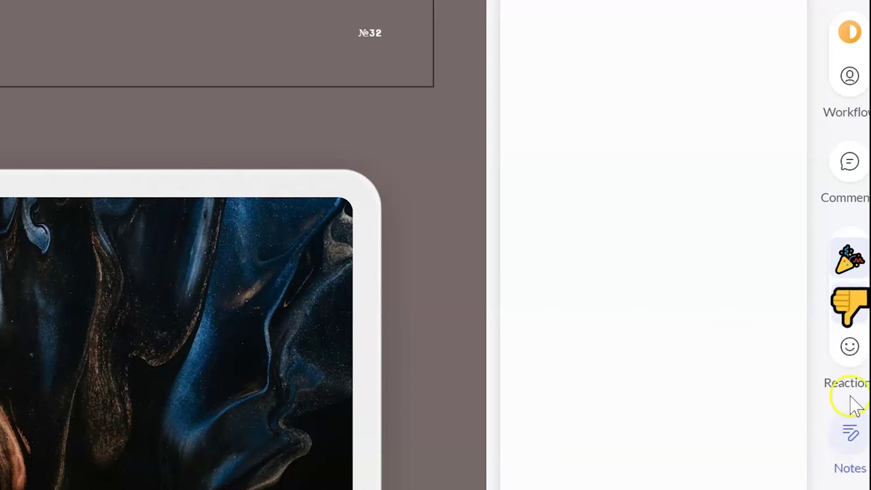
left_click(850, 307)
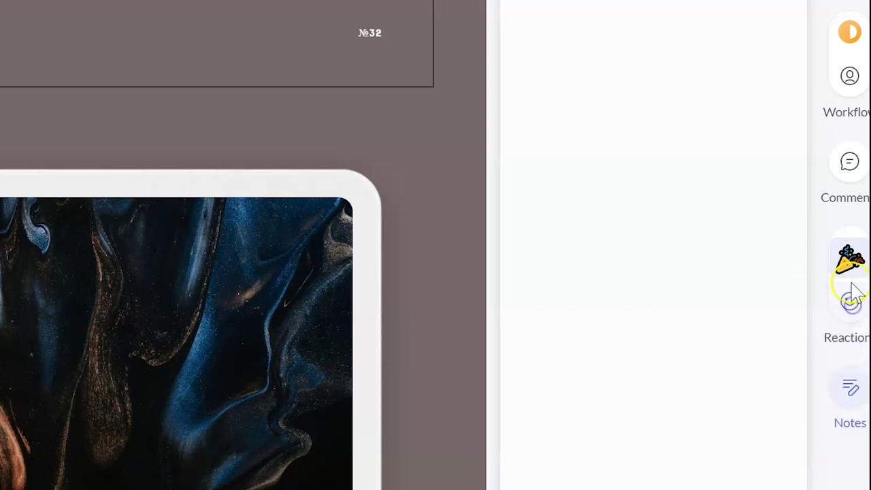
left_click(848, 271)
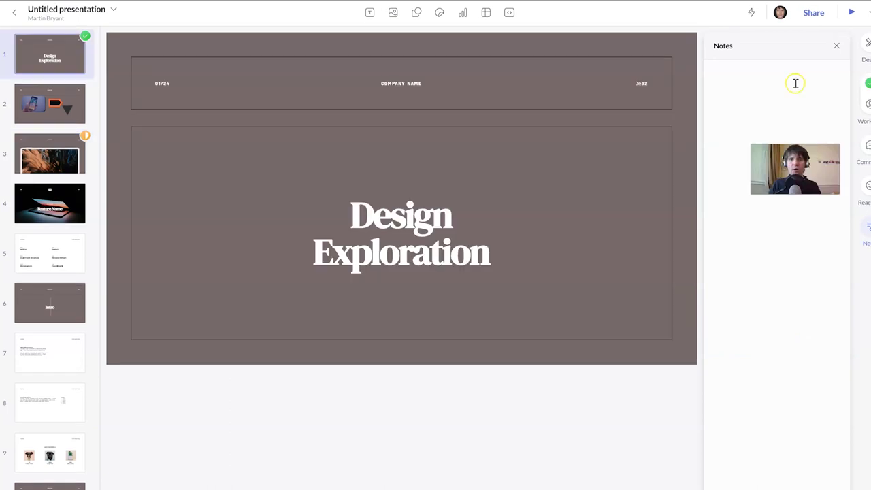
left_click(795, 83)
left_click(752, 14)
left_click(752, 13)
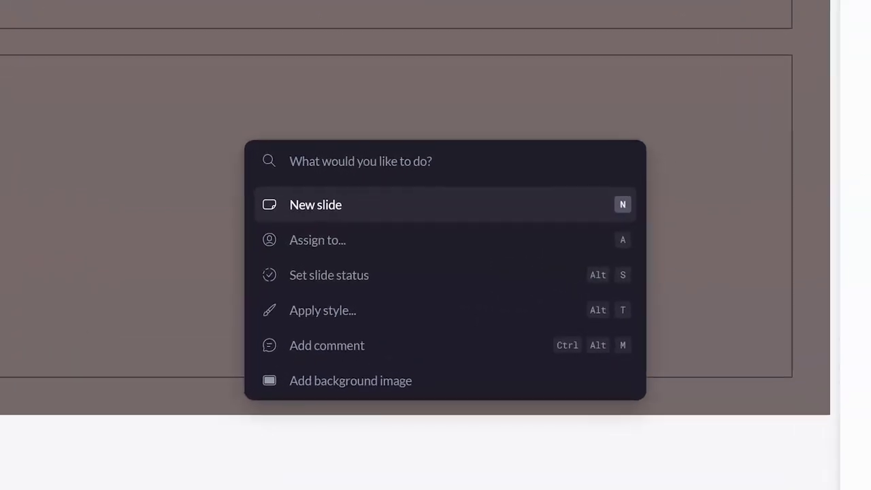
key("Down")
key("Down")
key("Down")
key("Down")
key("Down")
key("Down")
key("Down")
key("Down")
key("Down")
key("Down")
key("Down")
key("Down")
key("Down")
key("Down")
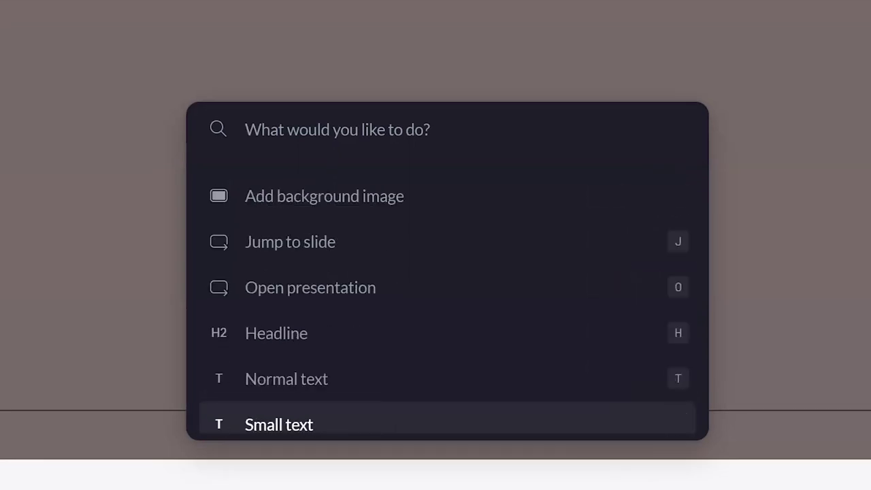
key("Down")
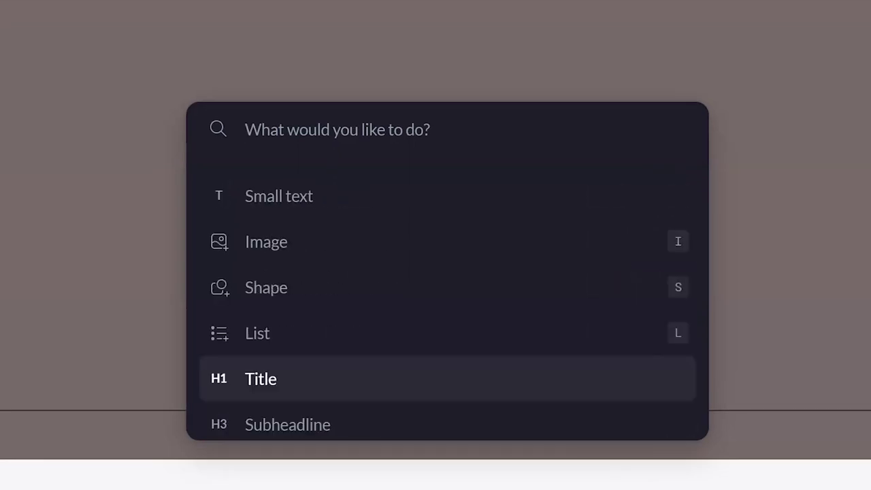
key("Up")
key("Up")
key("Up")
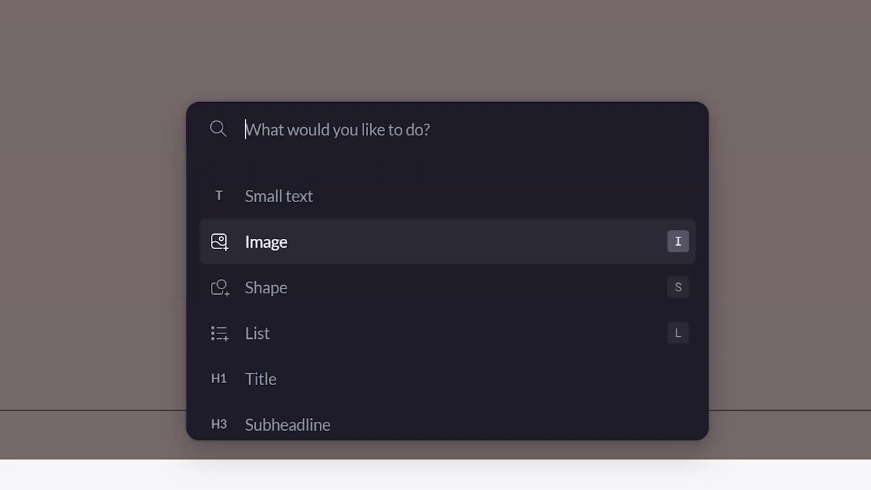
key("Down")
key("Up")
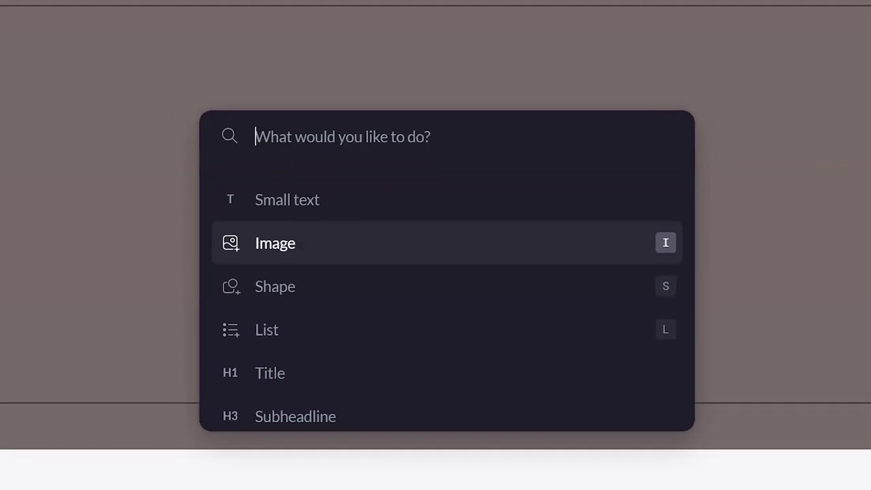
key("Down")
key("Down")
key("Down")
key("Escape")
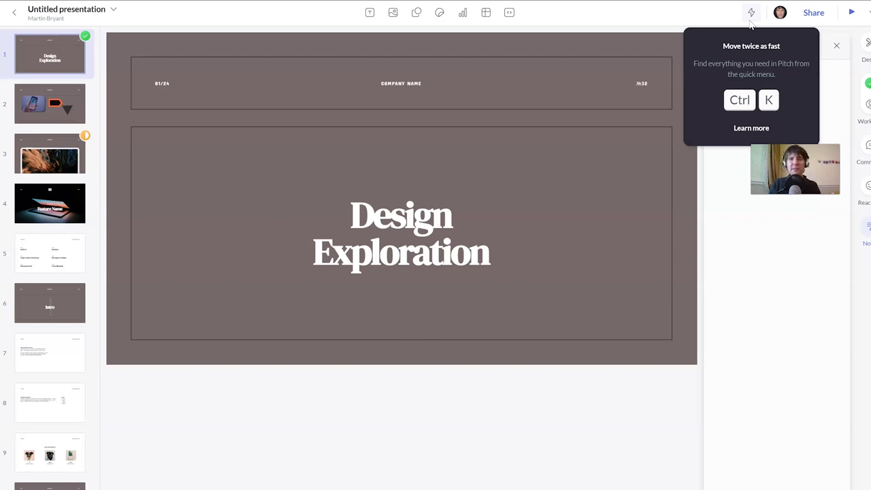
left_click(749, 16)
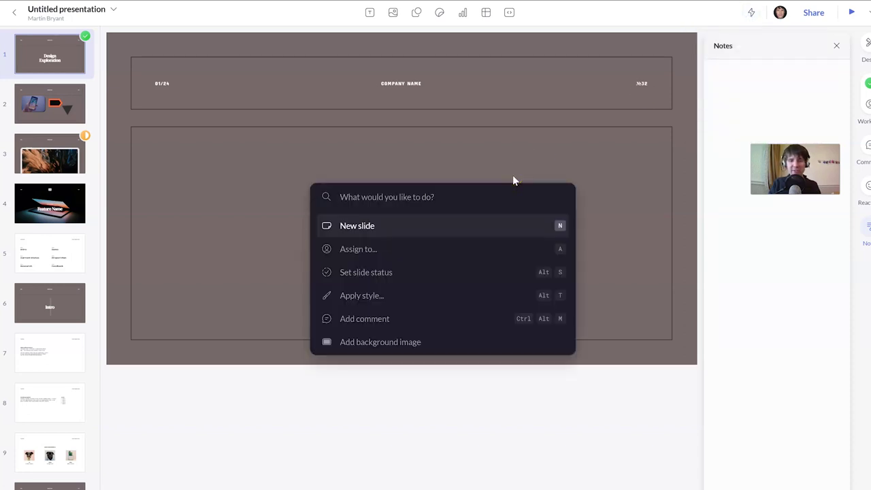
type("set")
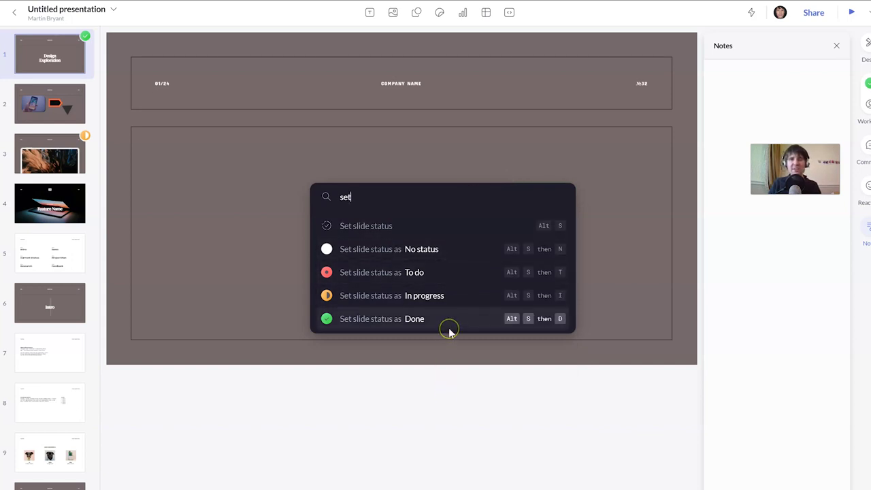
left_click(410, 388)
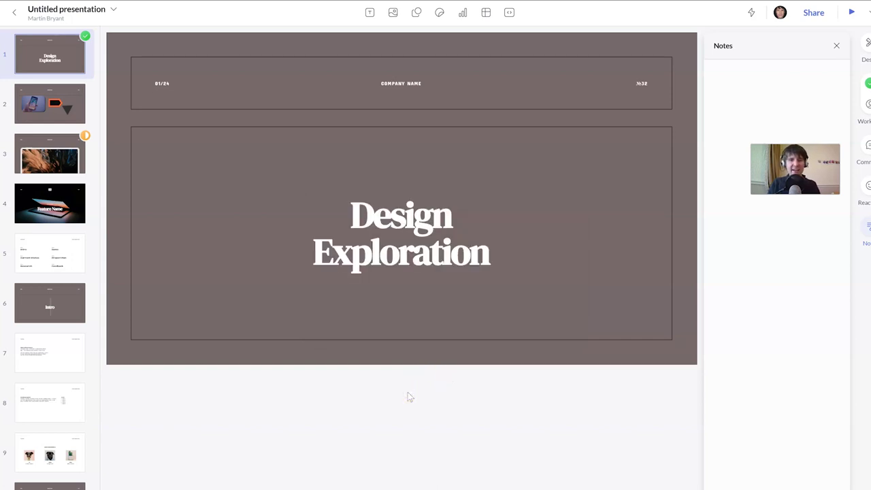
Insert a new blank slide after the title slide, leaving the image library unused.
left_click(408, 392)
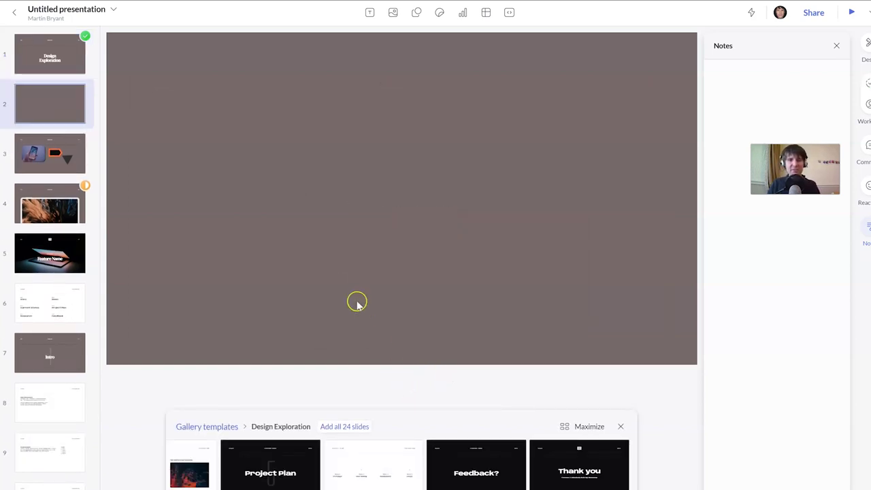
key("i")
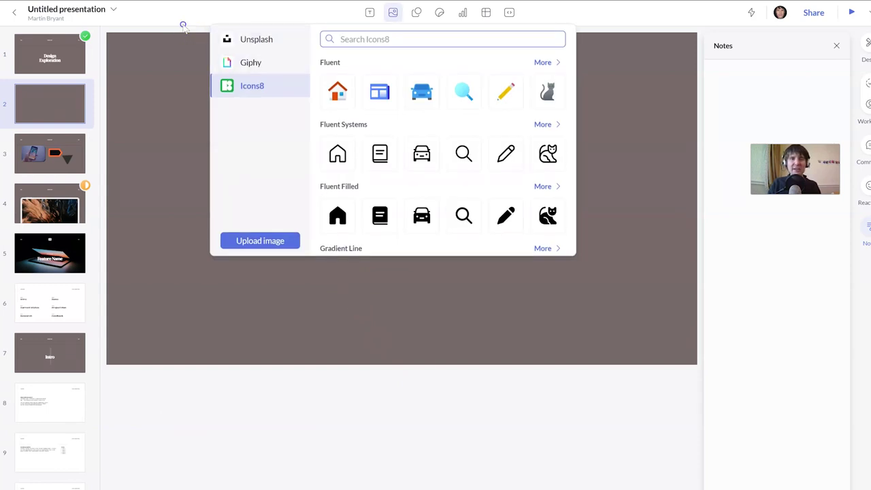
left_click(183, 25)
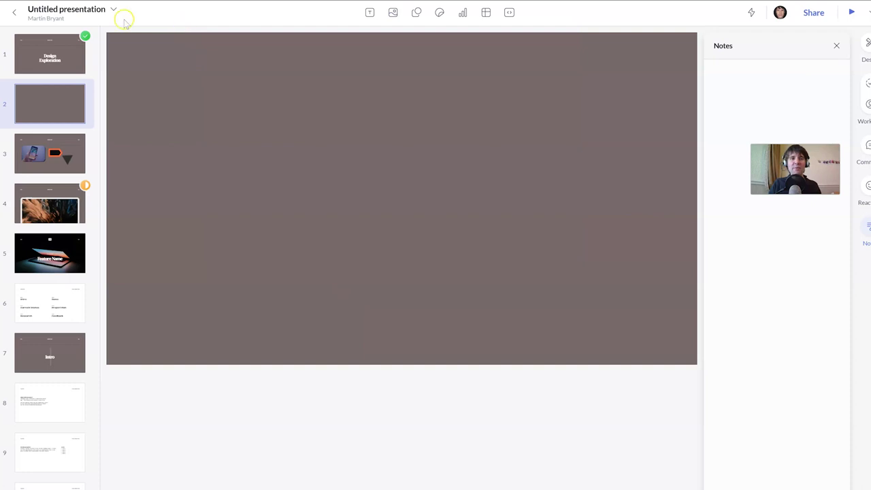
left_click(16, 13)
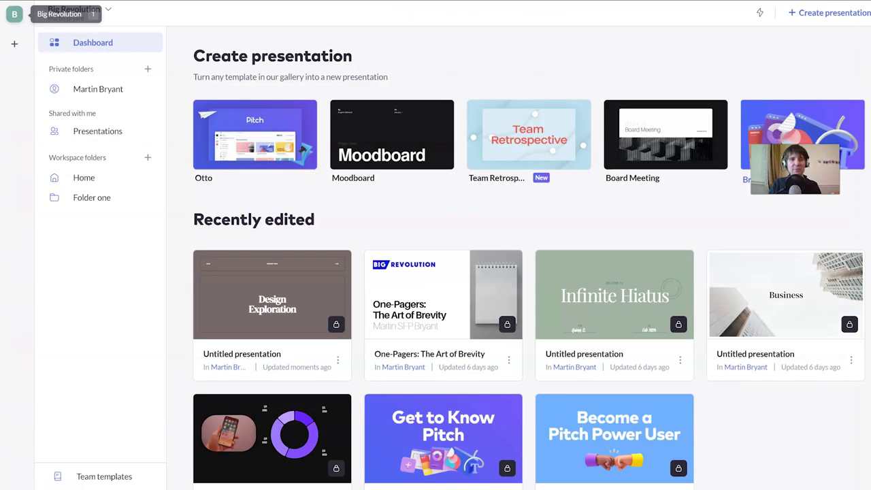
left_click(759, 13)
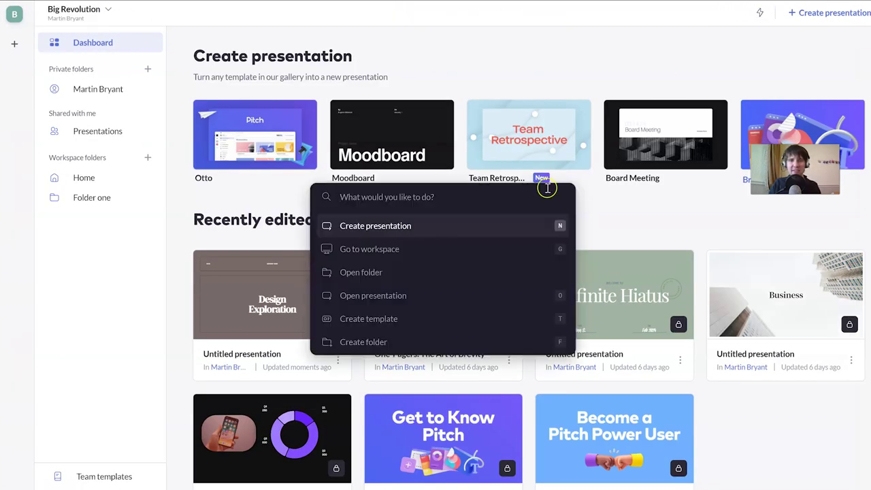
scroll(499, 292, "down", 2)
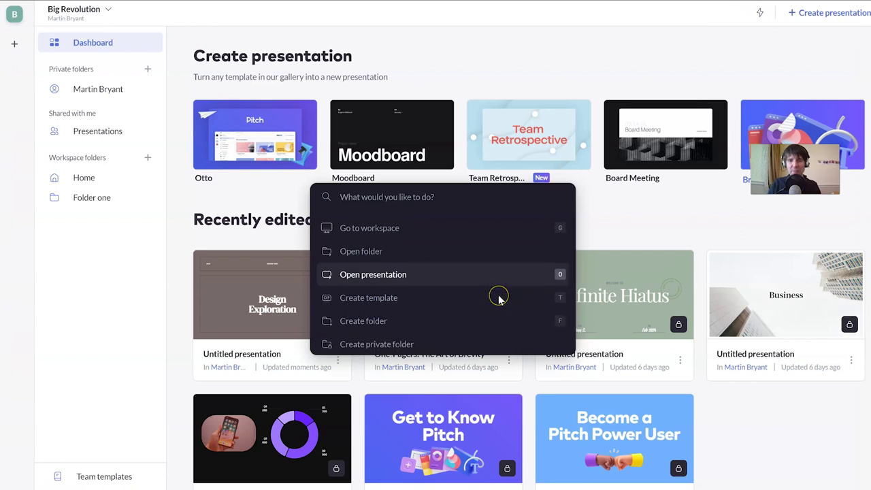
scroll(498, 296, "up", 2)
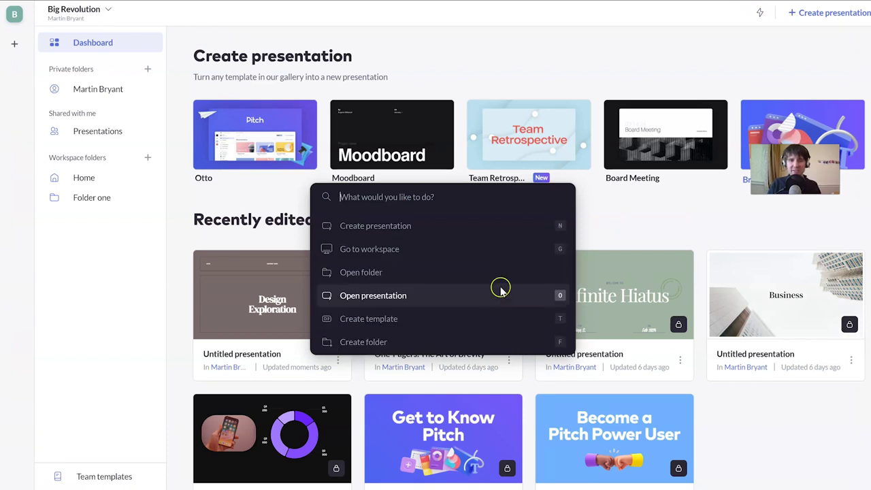
scroll(501, 326, "down", 3)
scroll(502, 326, "down", 3)
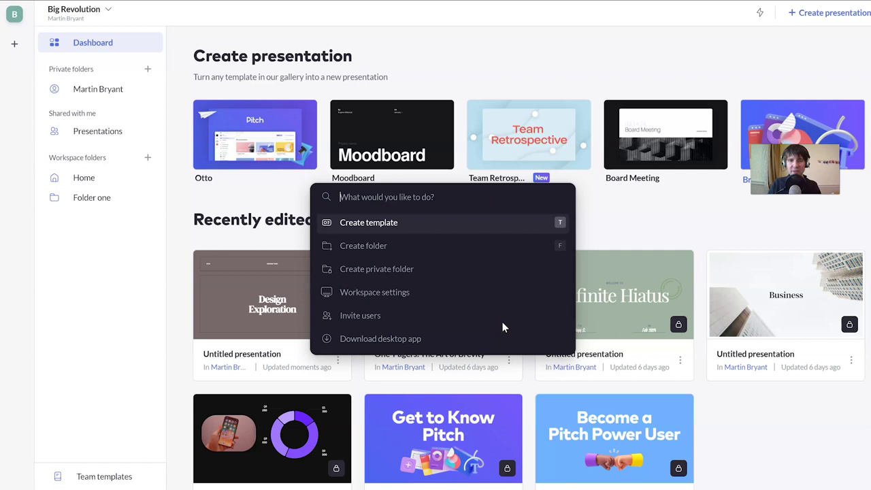
scroll(502, 327, "up", 4)
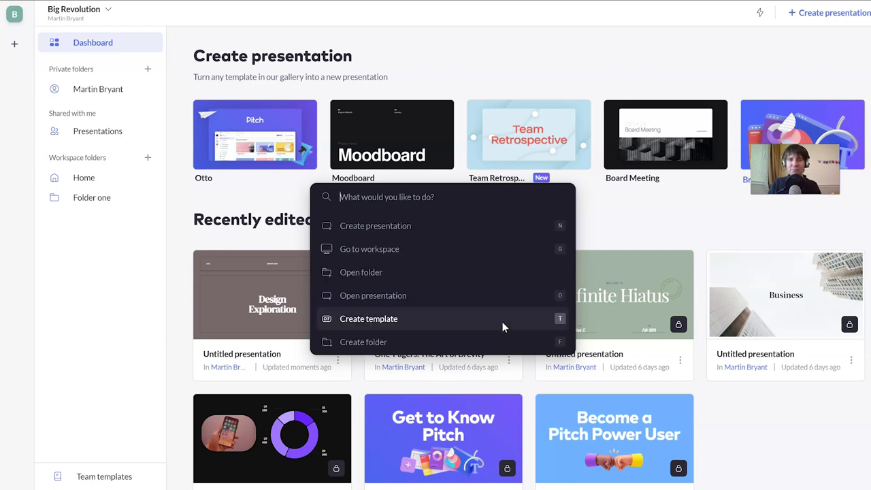
left_click(511, 71)
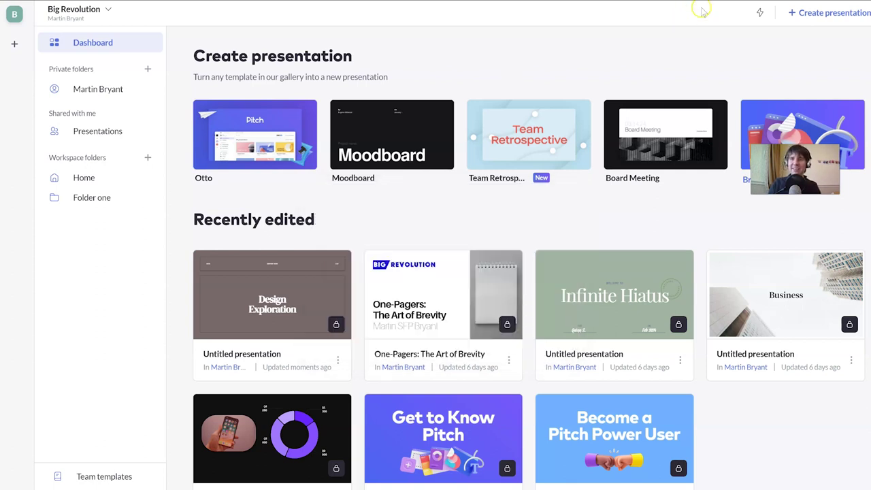
left_click(759, 13)
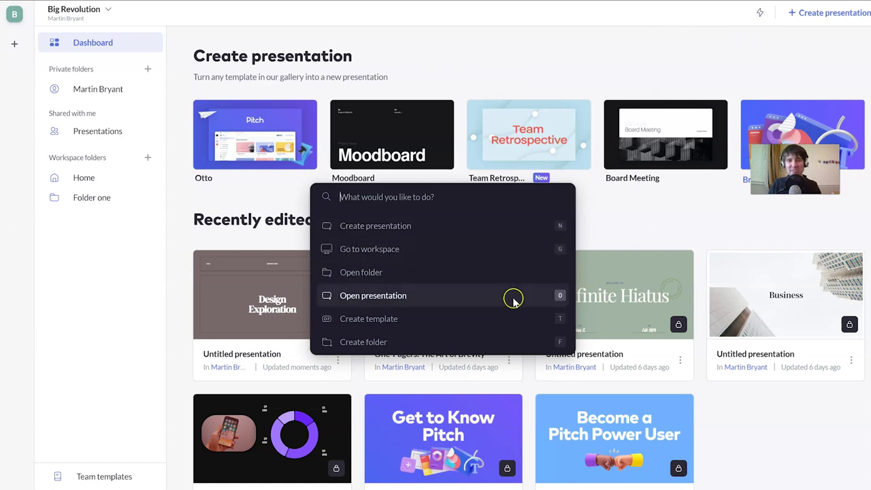
left_click(569, 41)
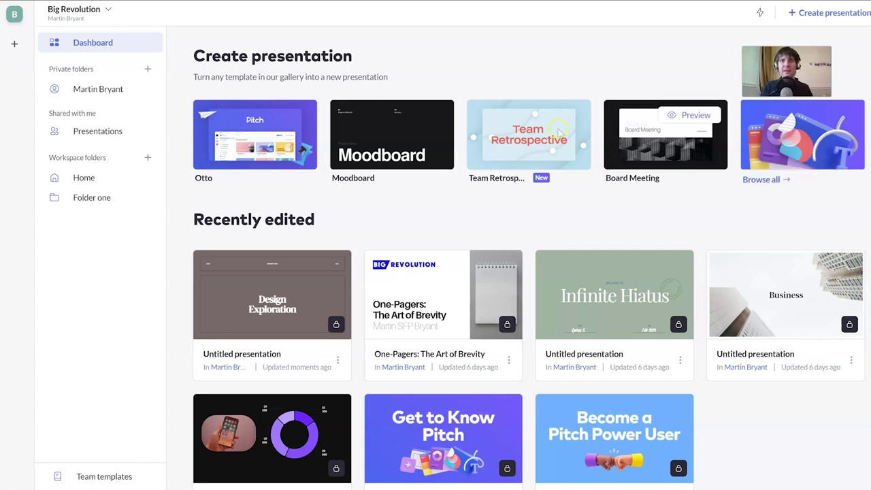
Bring up The Next Web article on a subtle, minimal email app design.
mouse_move(580, 150)
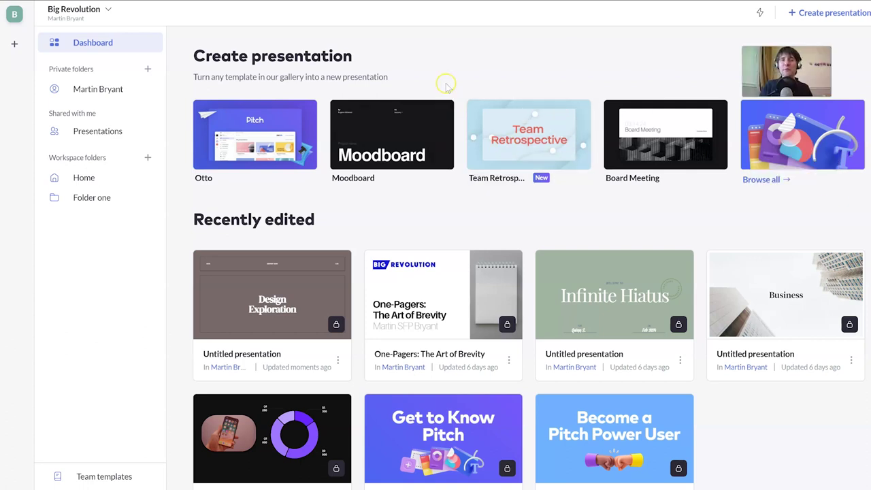